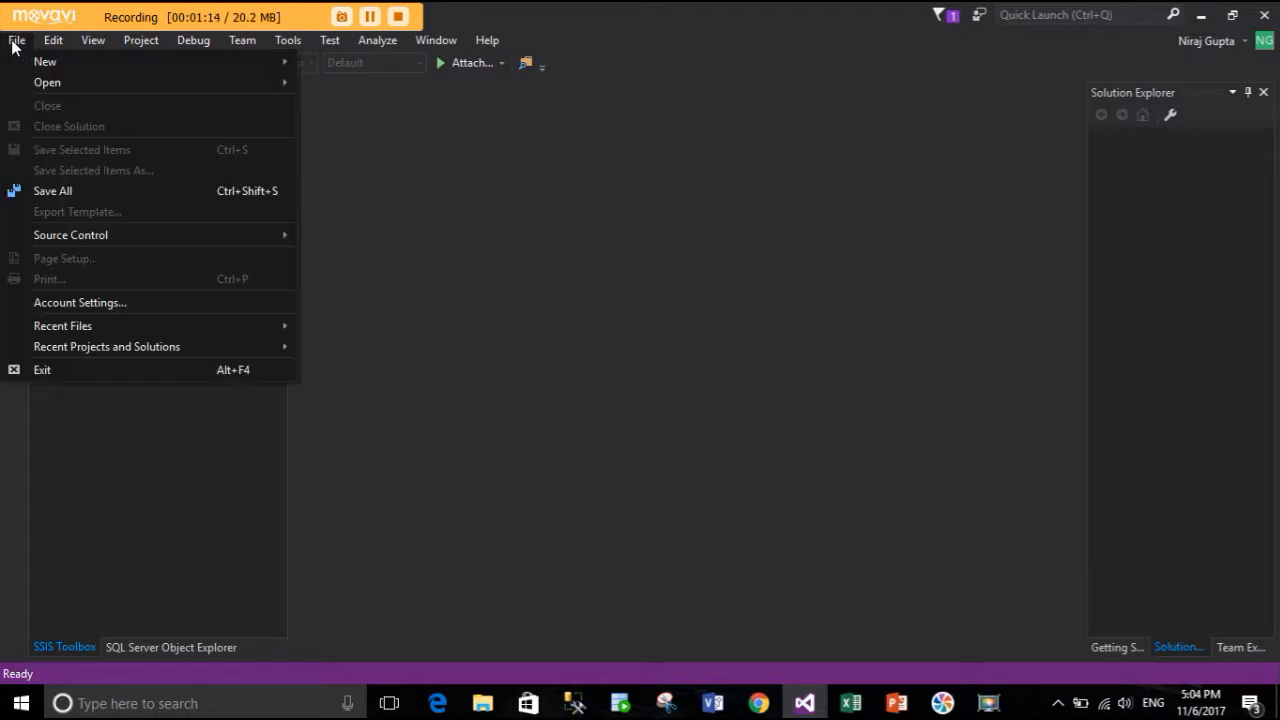
Create a new Integration Services Project named demo from the Business Intelligence templates.
mouse_move(26, 58)
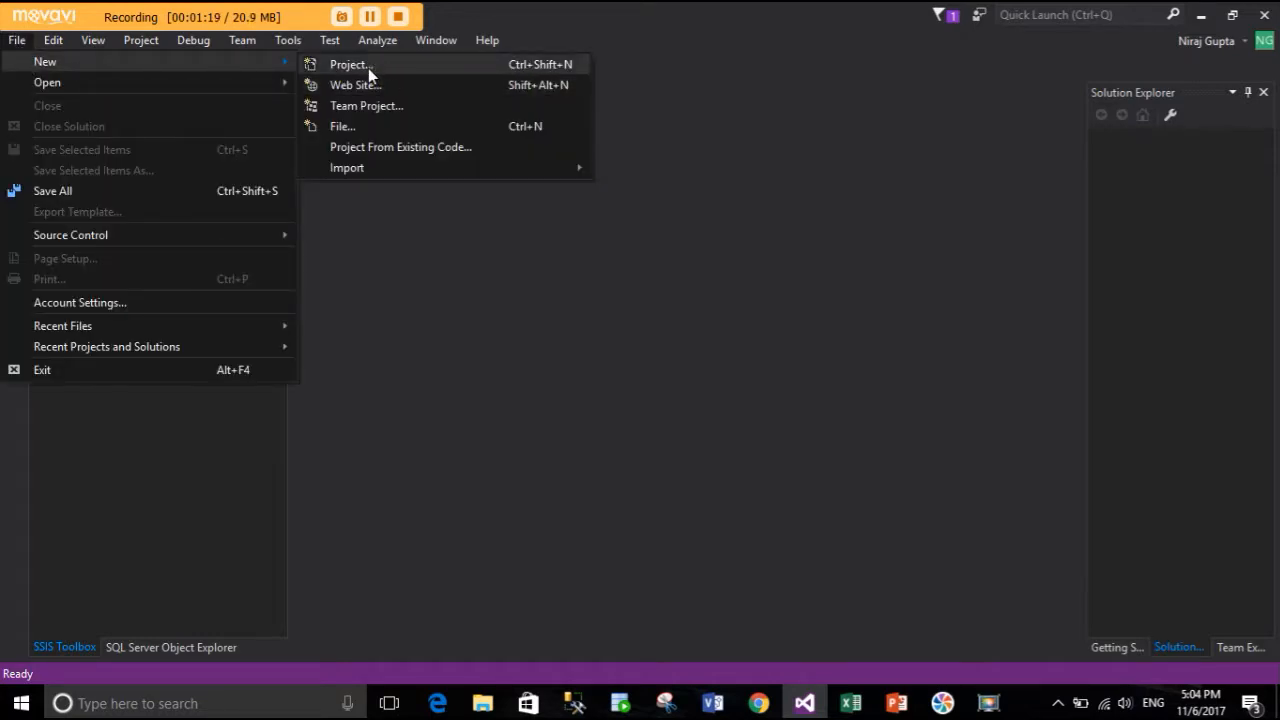
click(368, 68)
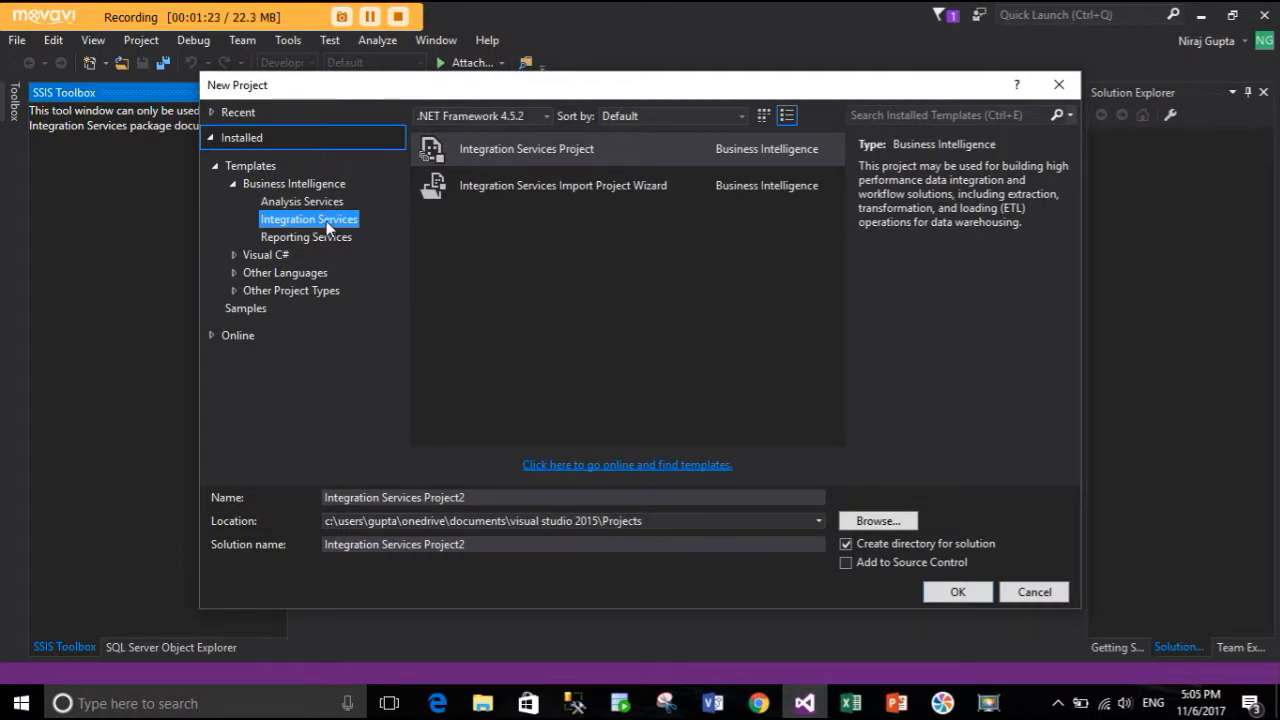
click(489, 152)
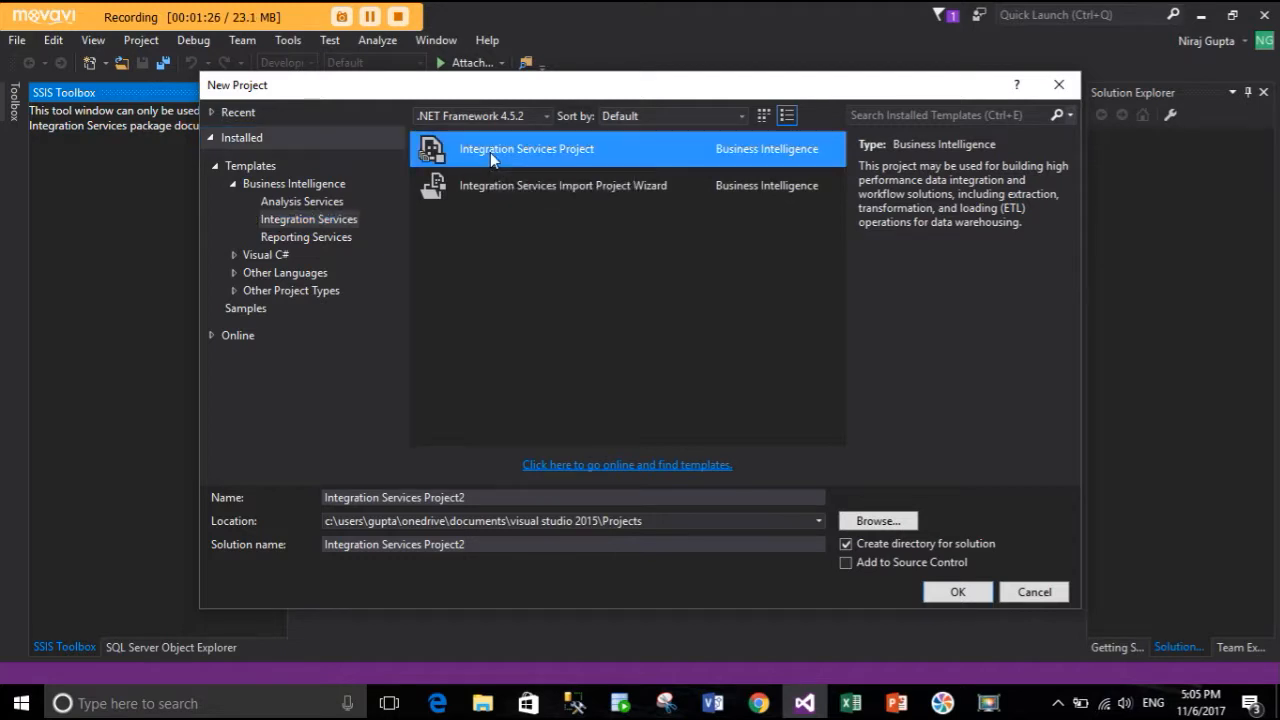
click(483, 496)
drag(482, 496, 214, 488)
text(demo)
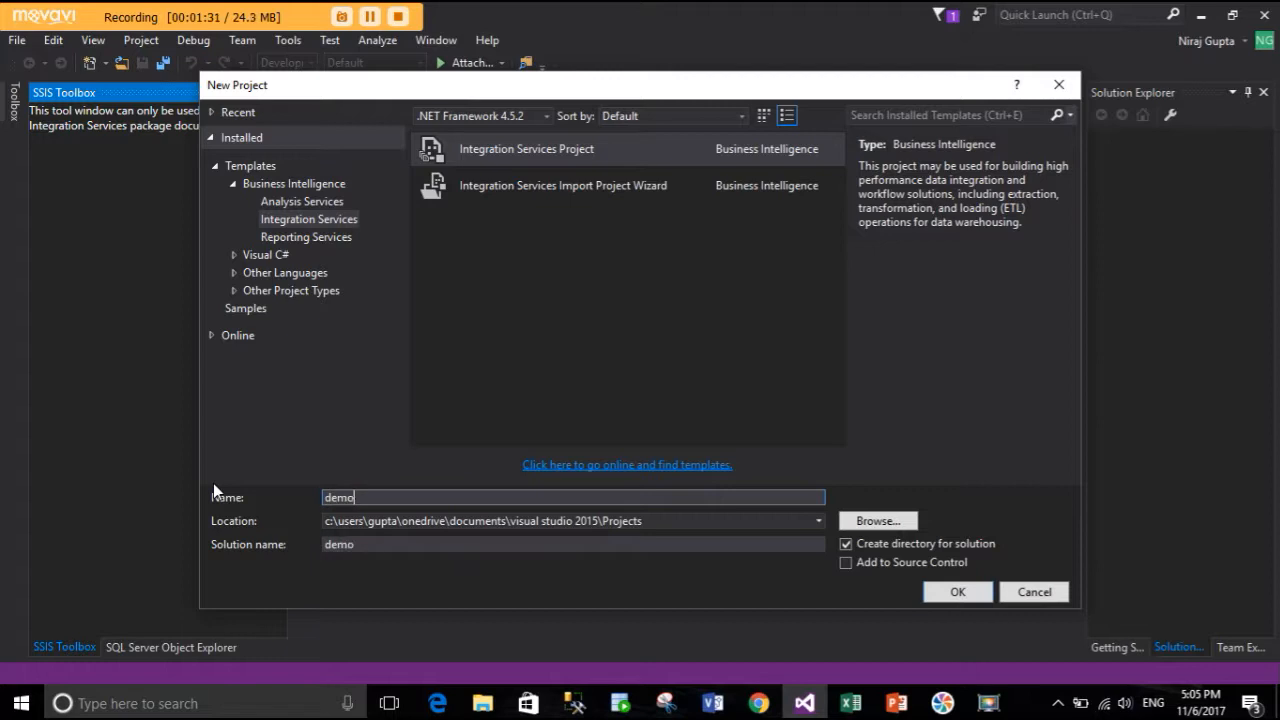
click(940, 592)
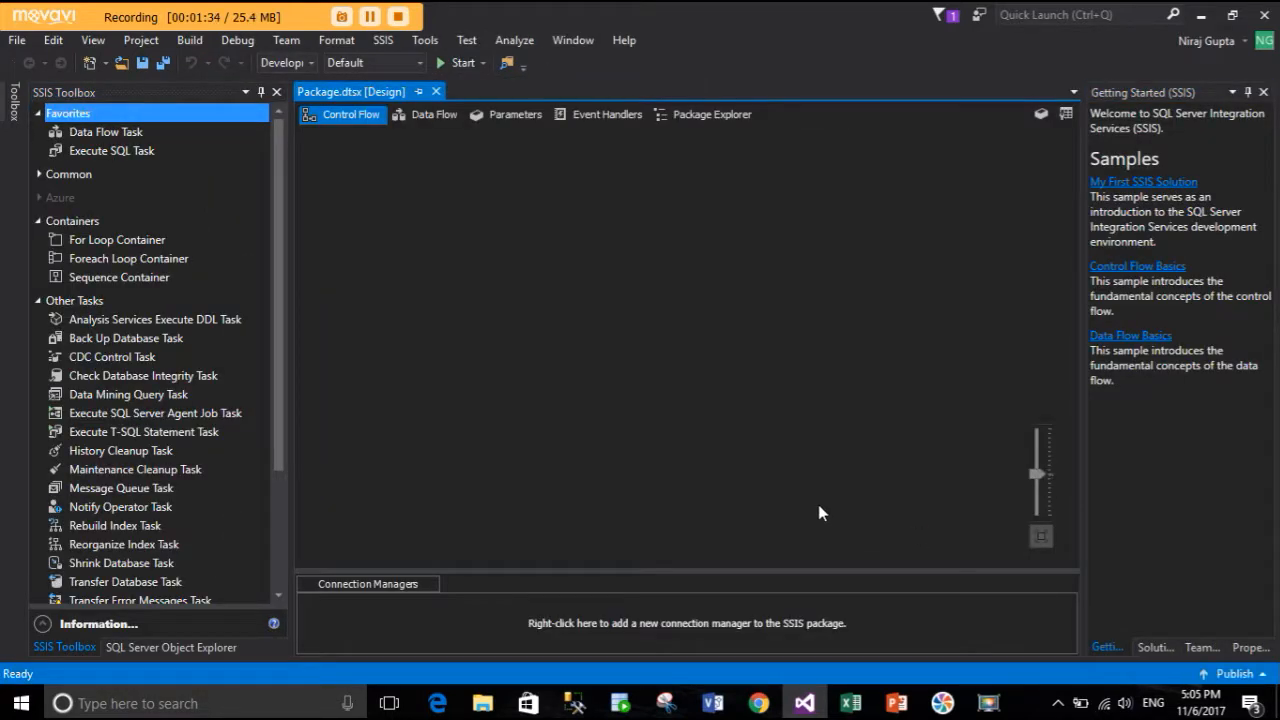
Add a new Data Flow task to the package and show the project's files in Solution Explorer.
click(415, 116)
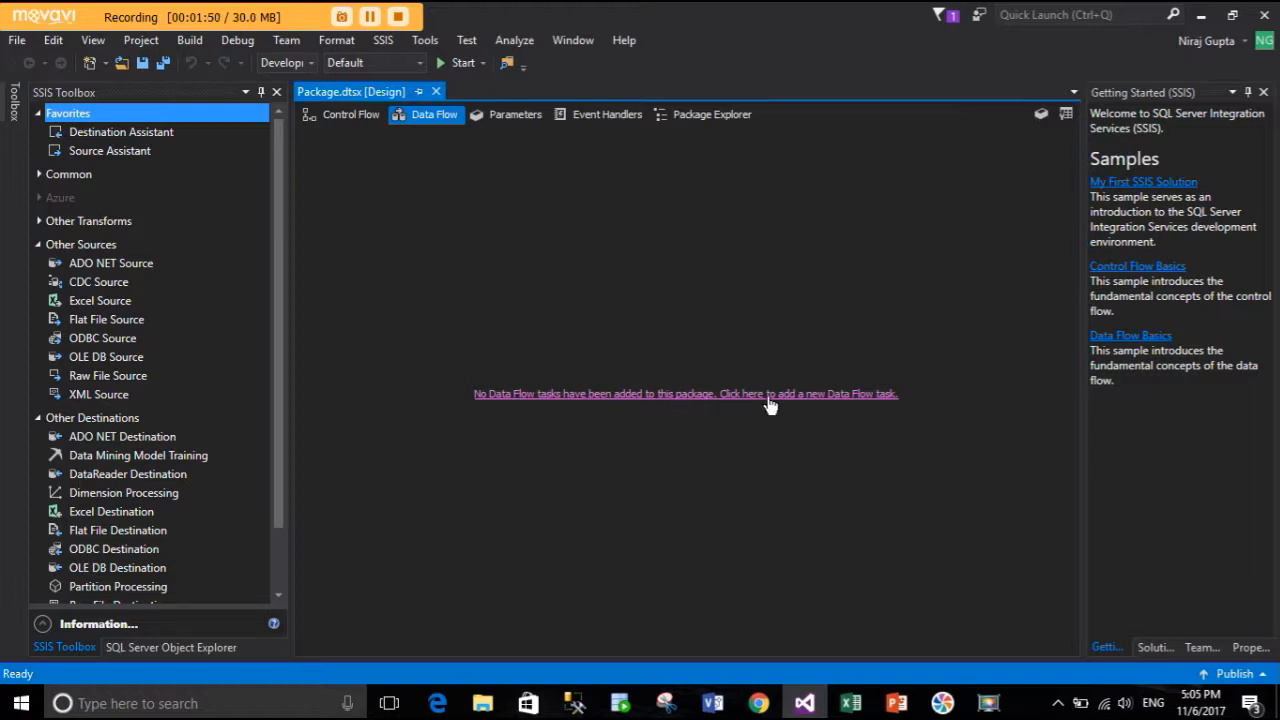
click(806, 397)
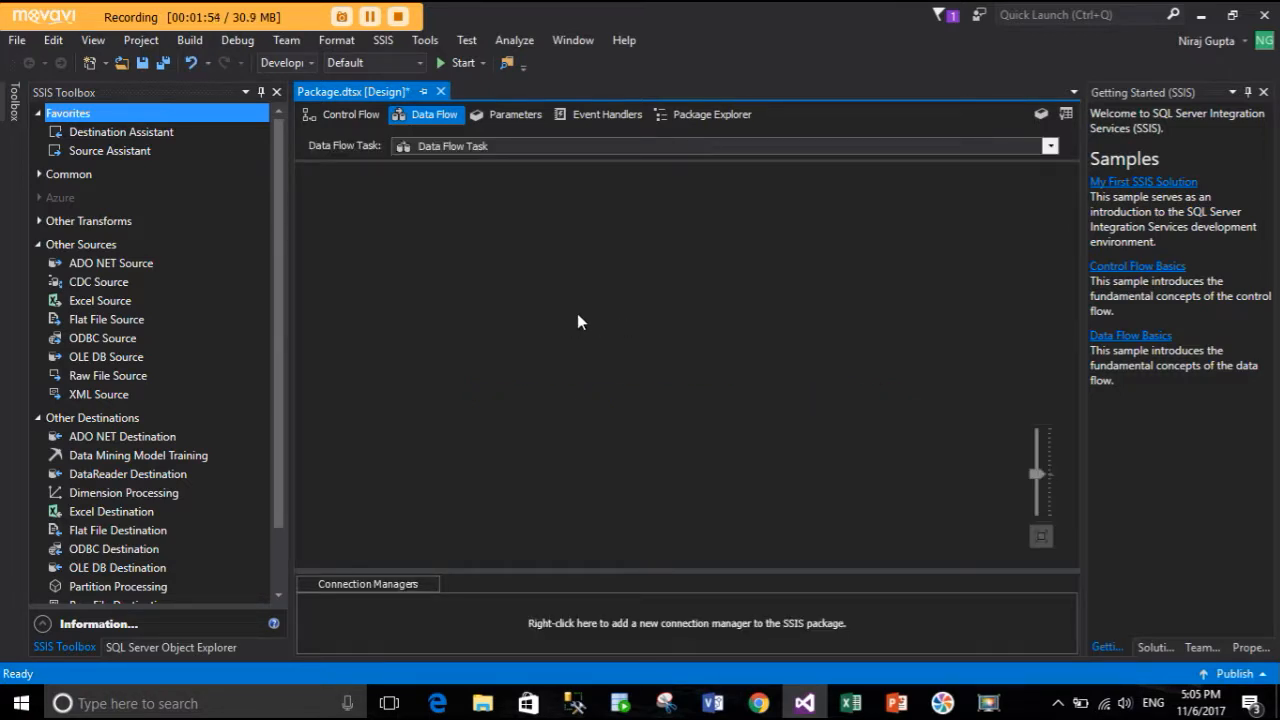
click(1153, 648)
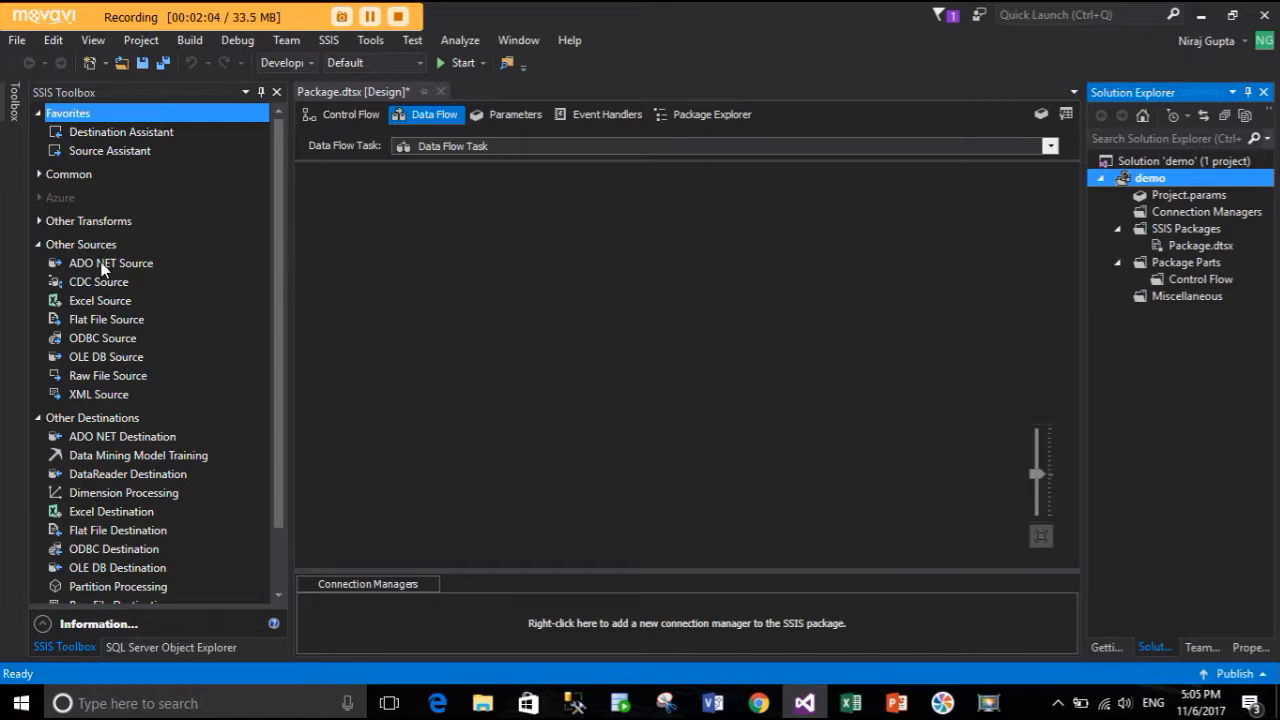
Place a Flat File Source in the upper part of the data flow design area.
scroll(105, 354, down, 2)
scroll(104, 345, up, 2)
scroll(100, 428, down, 2)
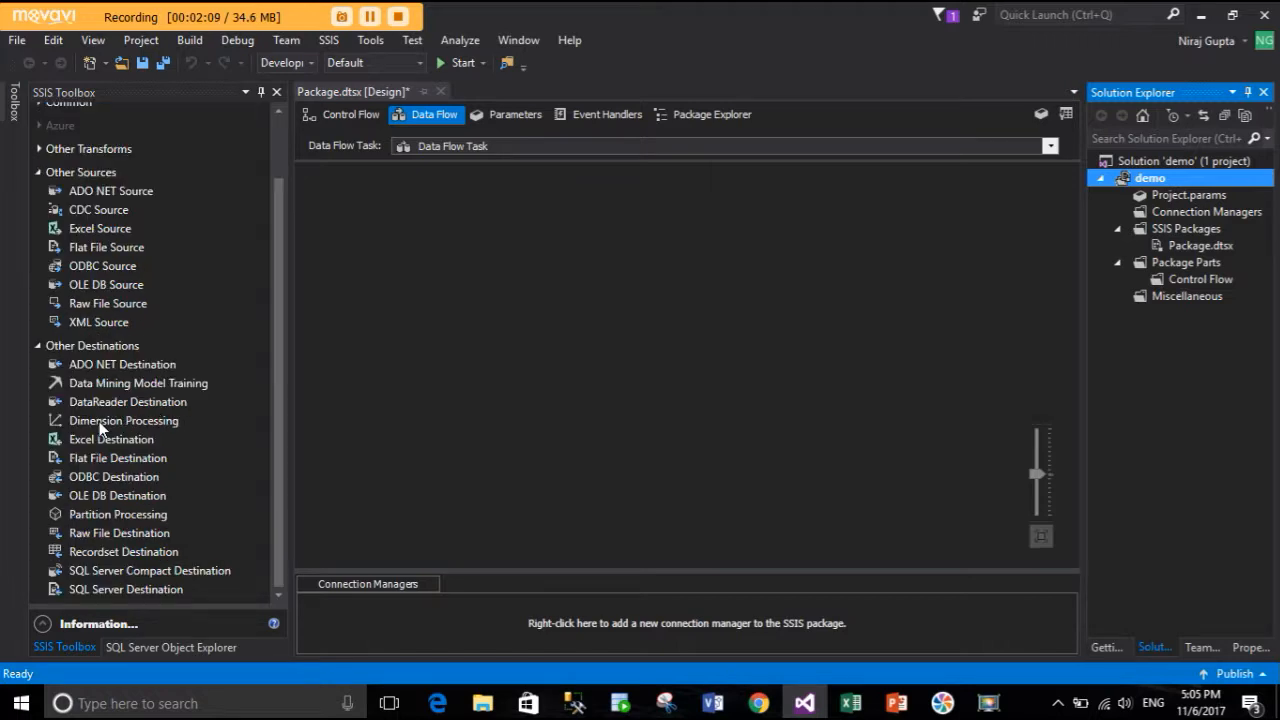
drag(104, 245, 440, 256)
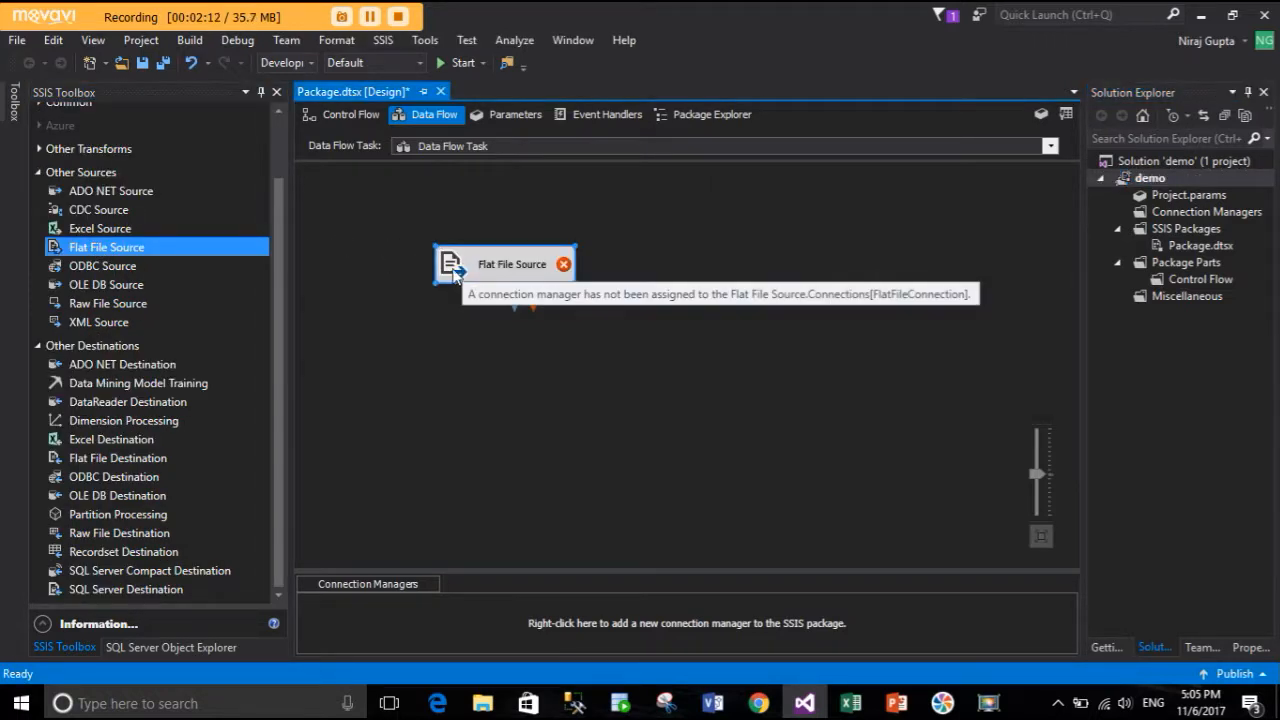
Start a new connection manager for the Flat File Source and name it conn.
double_click(455, 268)
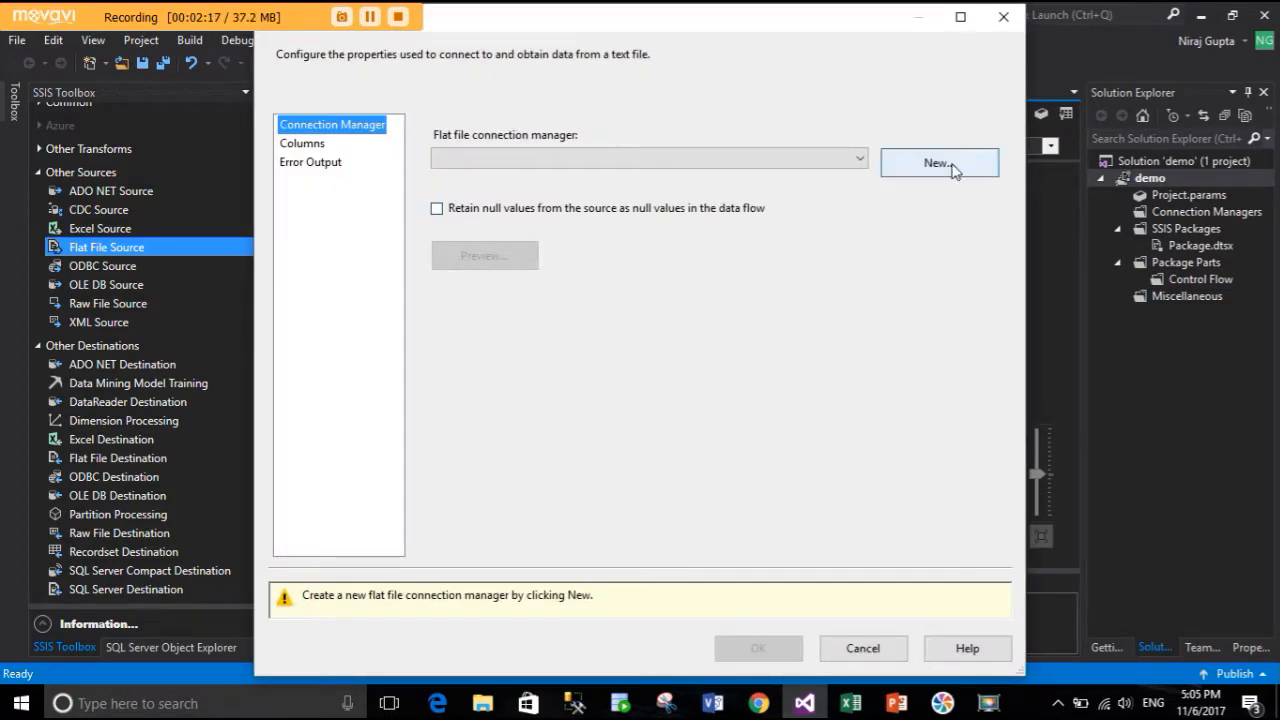
click(953, 168)
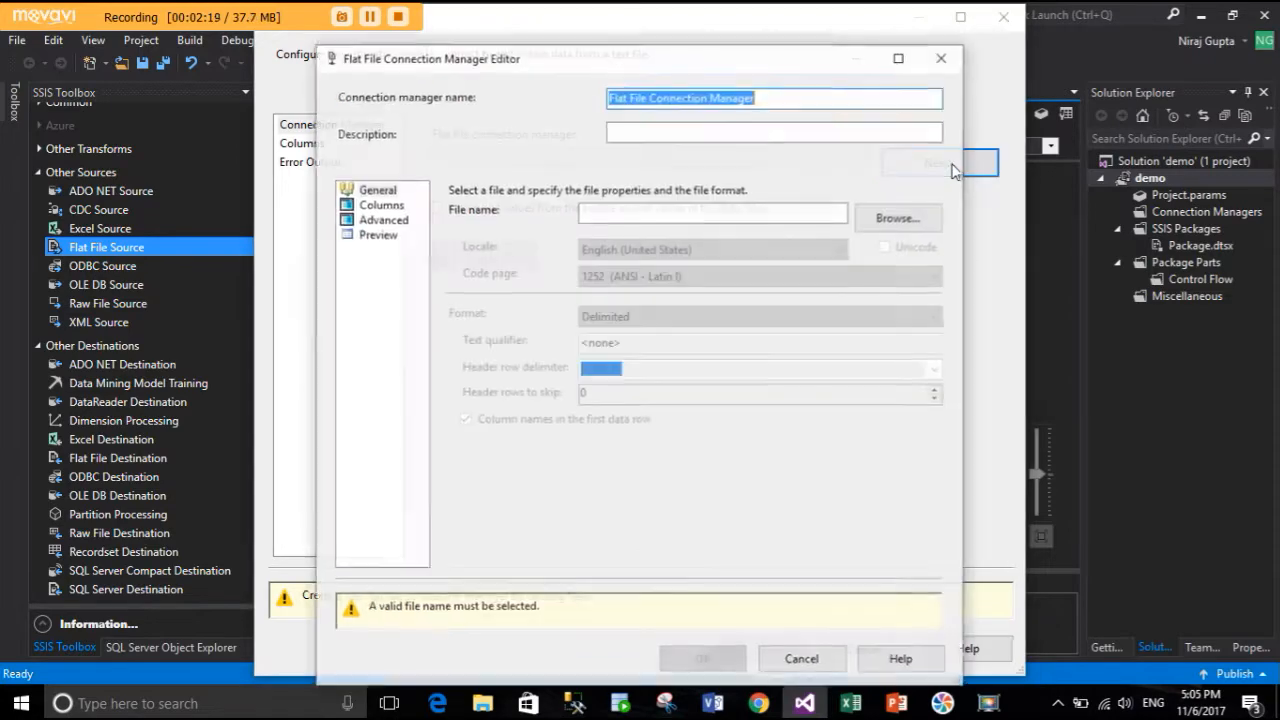
click(765, 99)
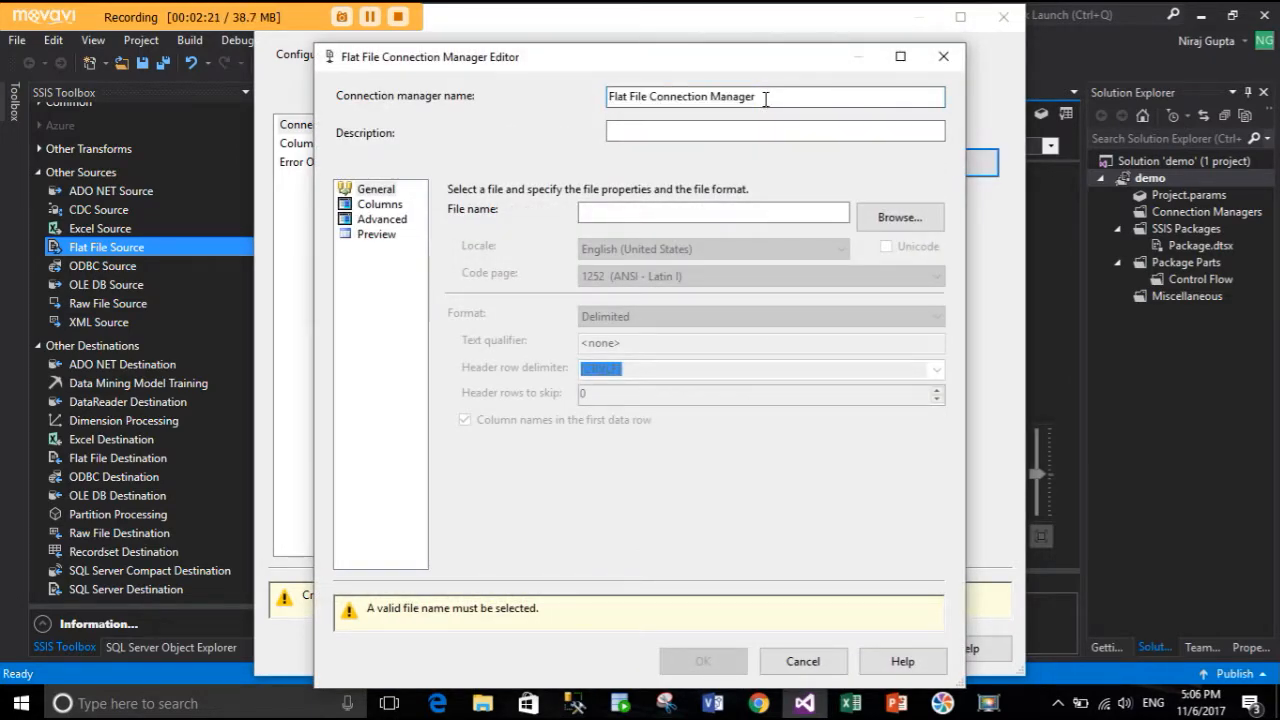
key(ctrl+a)
text(coo)
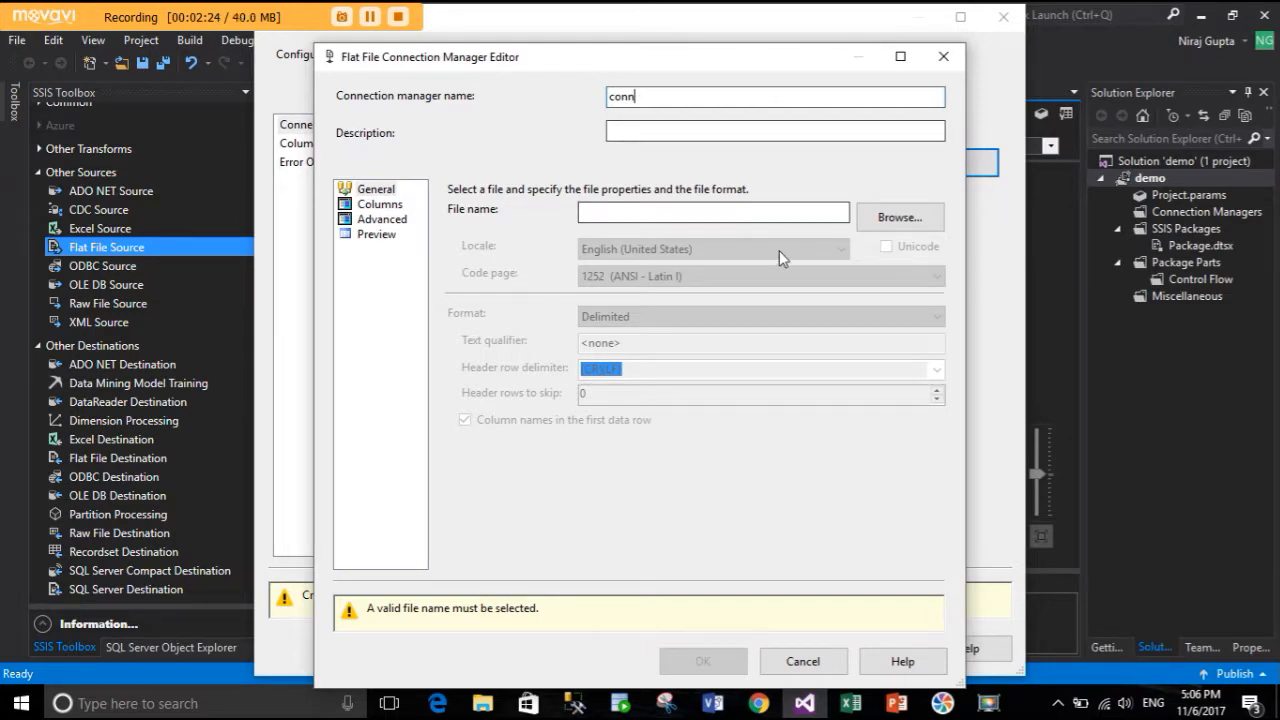
Set the connection's input file to SPTable.csv from the Desktop, filtering the file list to CSV files.
click(875, 226)
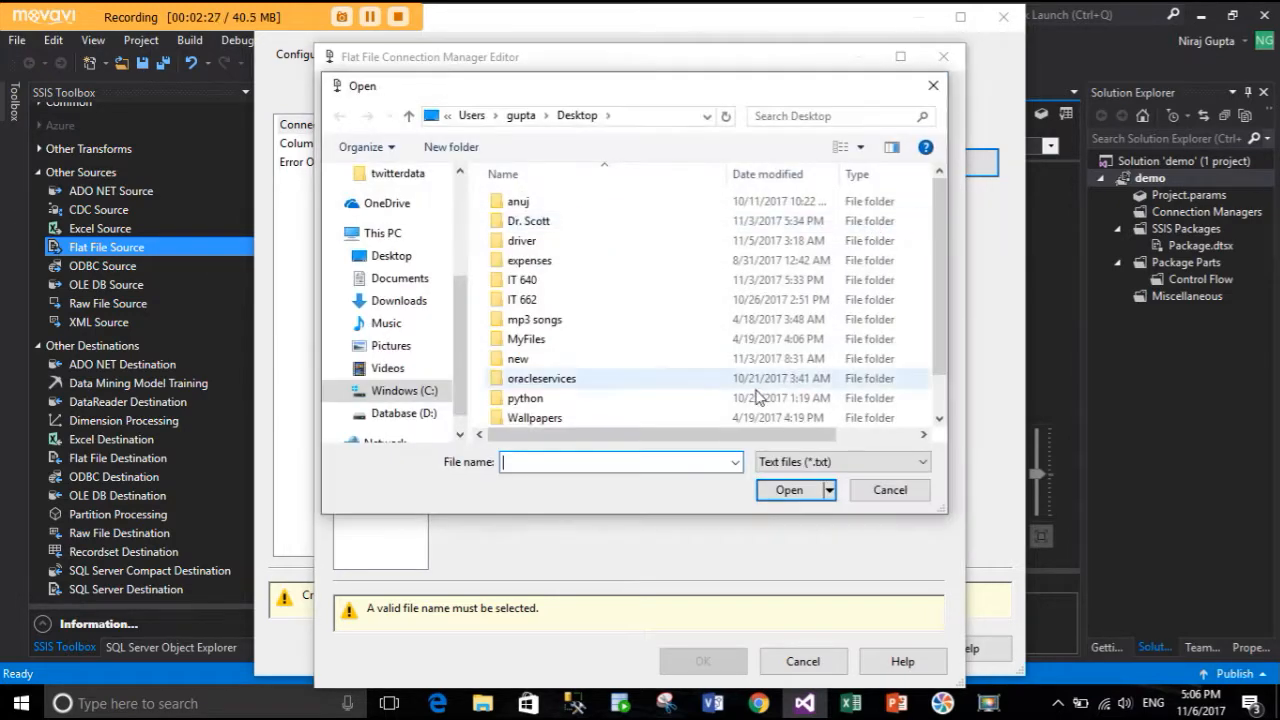
click(820, 462)
click(813, 498)
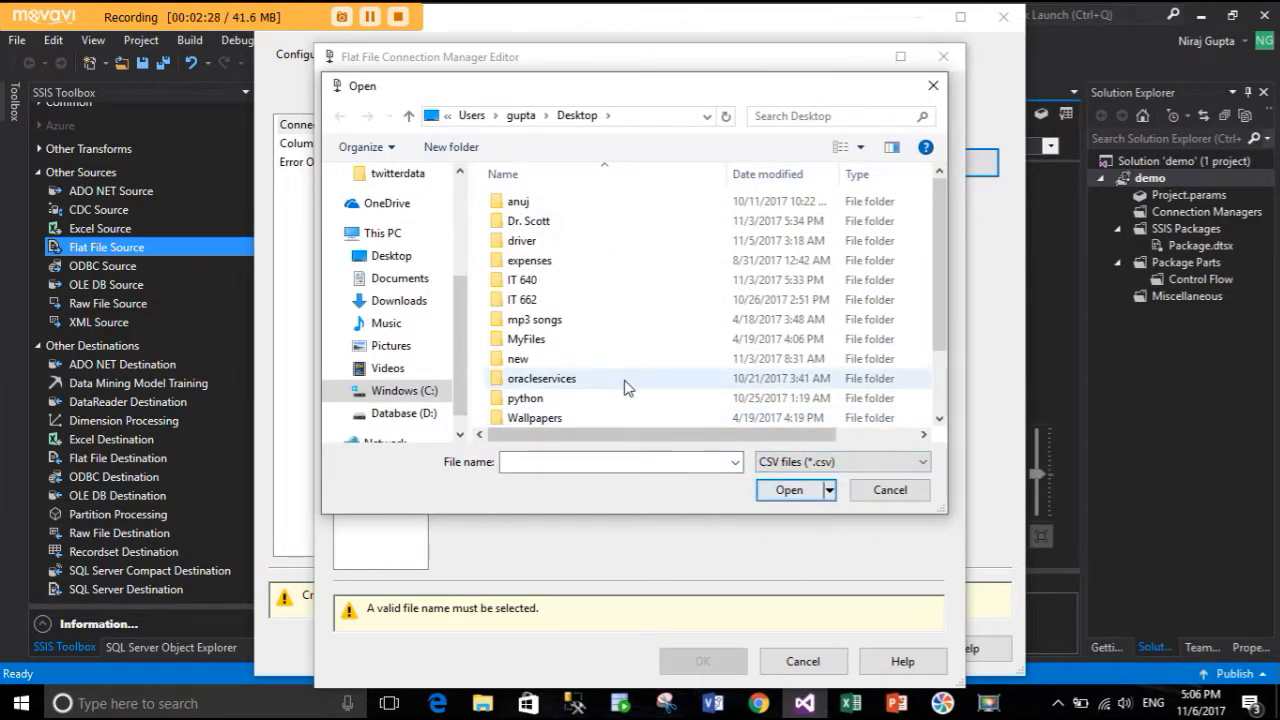
scroll(630, 395, down, 2)
click(540, 415)
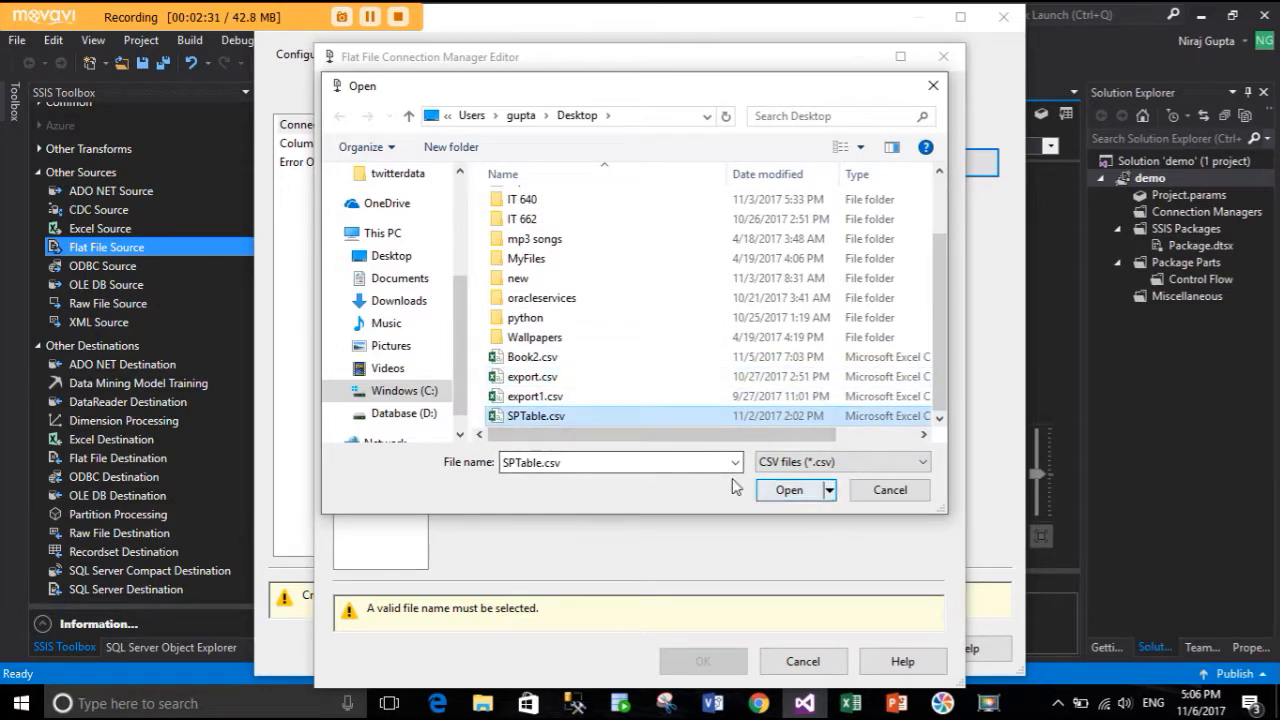
click(788, 490)
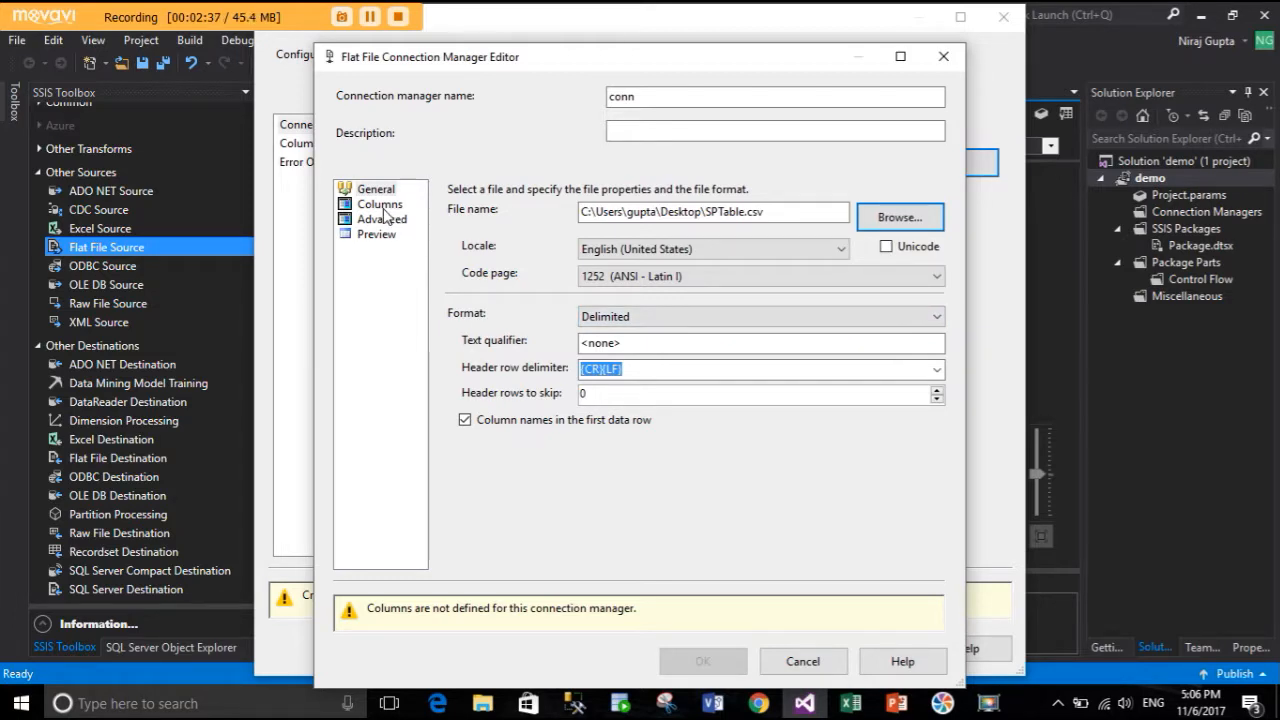
Preview all columns of the CSV data, and accept the conn connection and the Flat File Source settings.
click(378, 236)
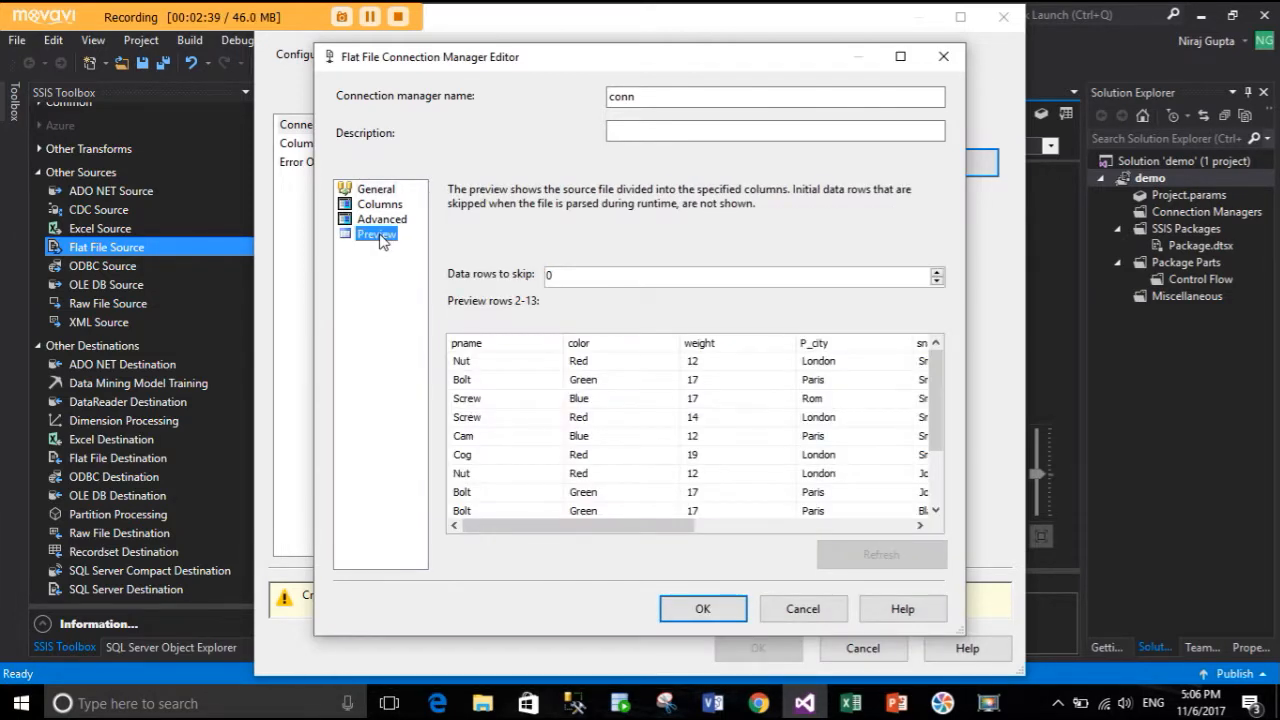
drag(668, 527, 925, 530)
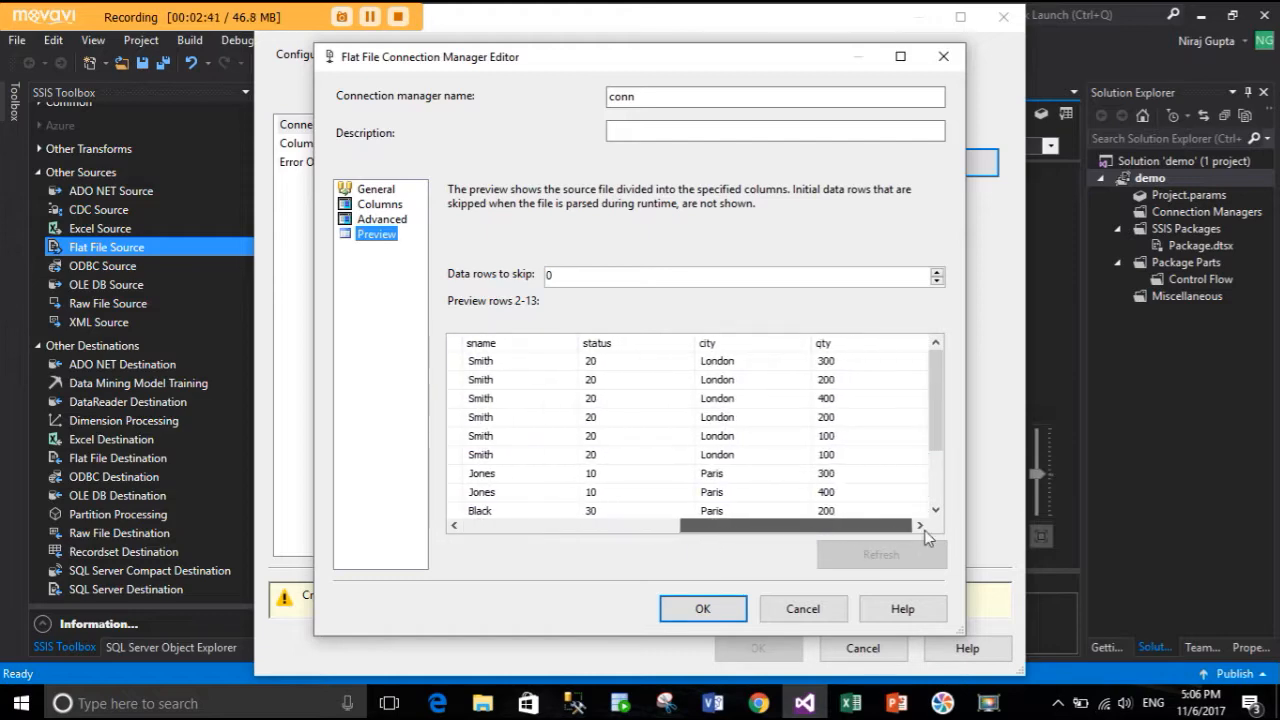
click(704, 612)
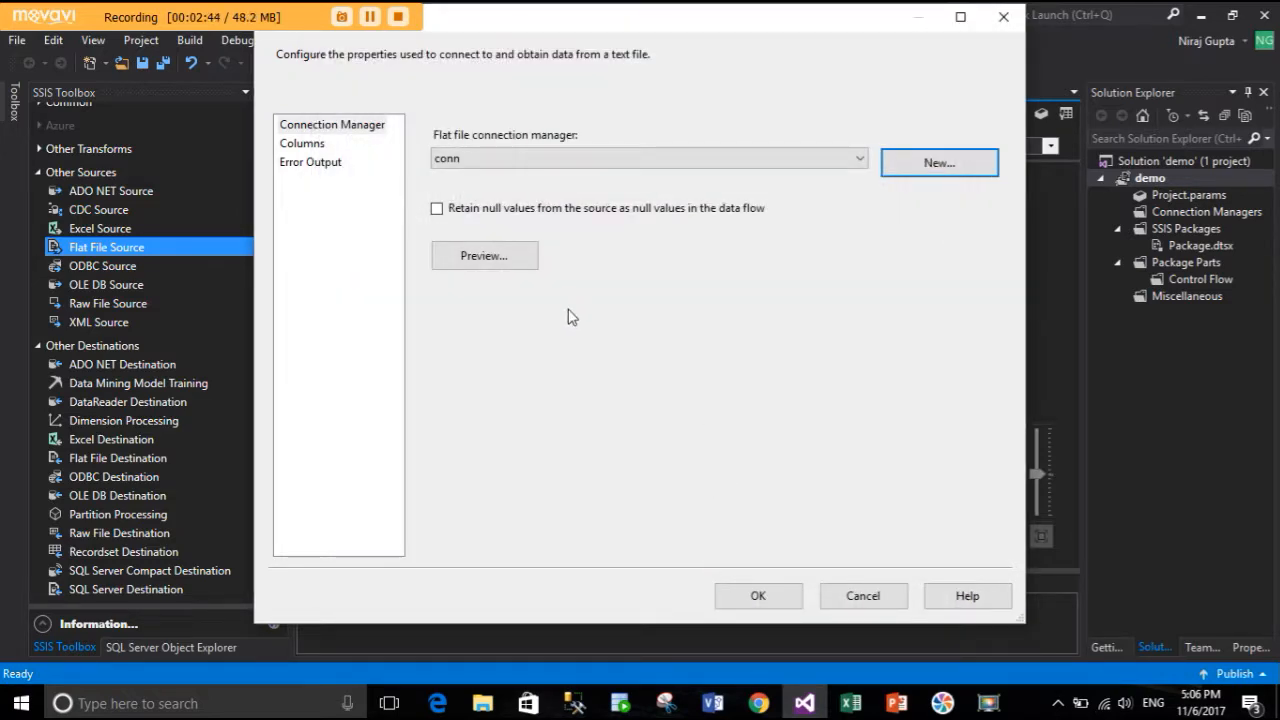
click(768, 598)
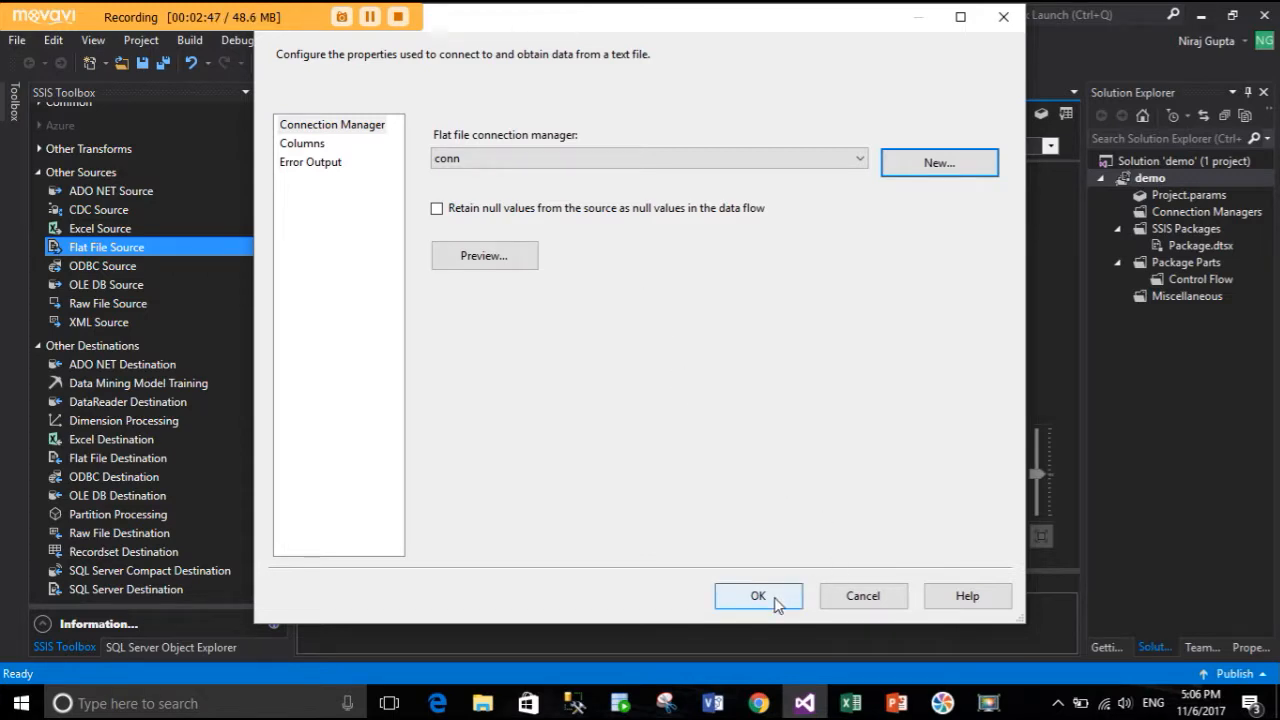
Move the Flat File Source up and to the left, and place an OLE DB Destination below it in the data flow.
click(500, 268)
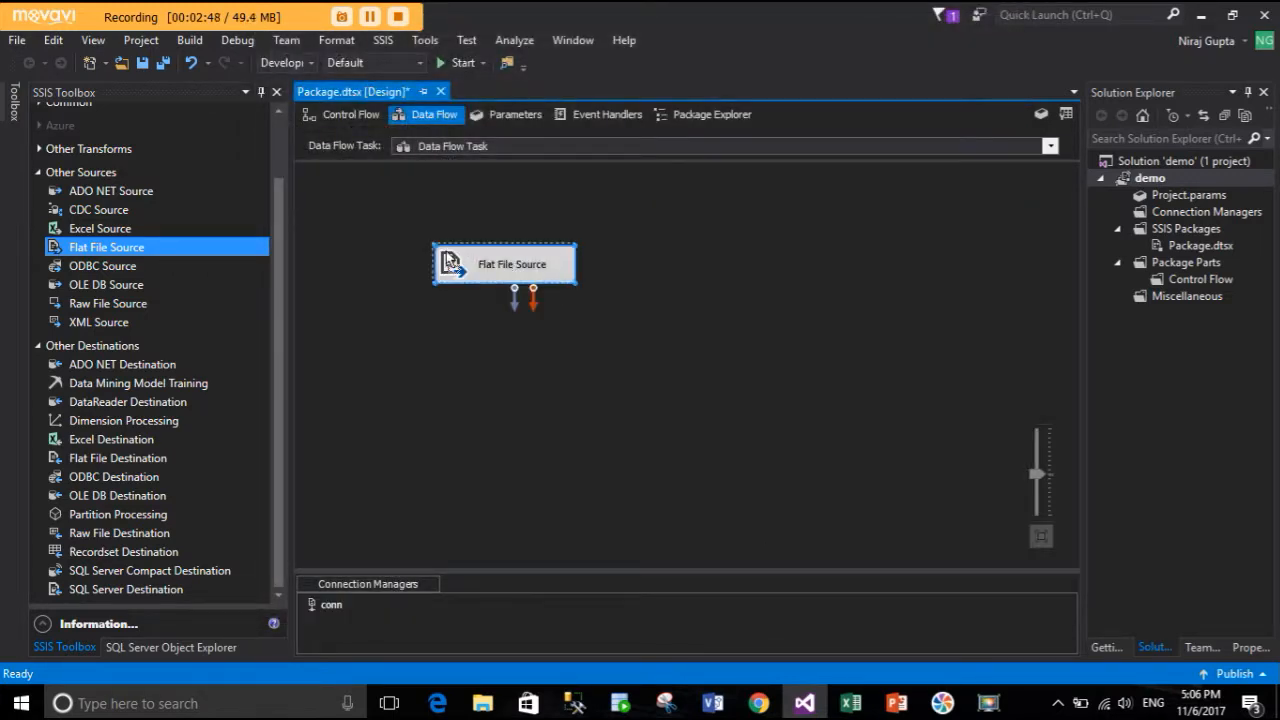
drag(450, 262, 403, 228)
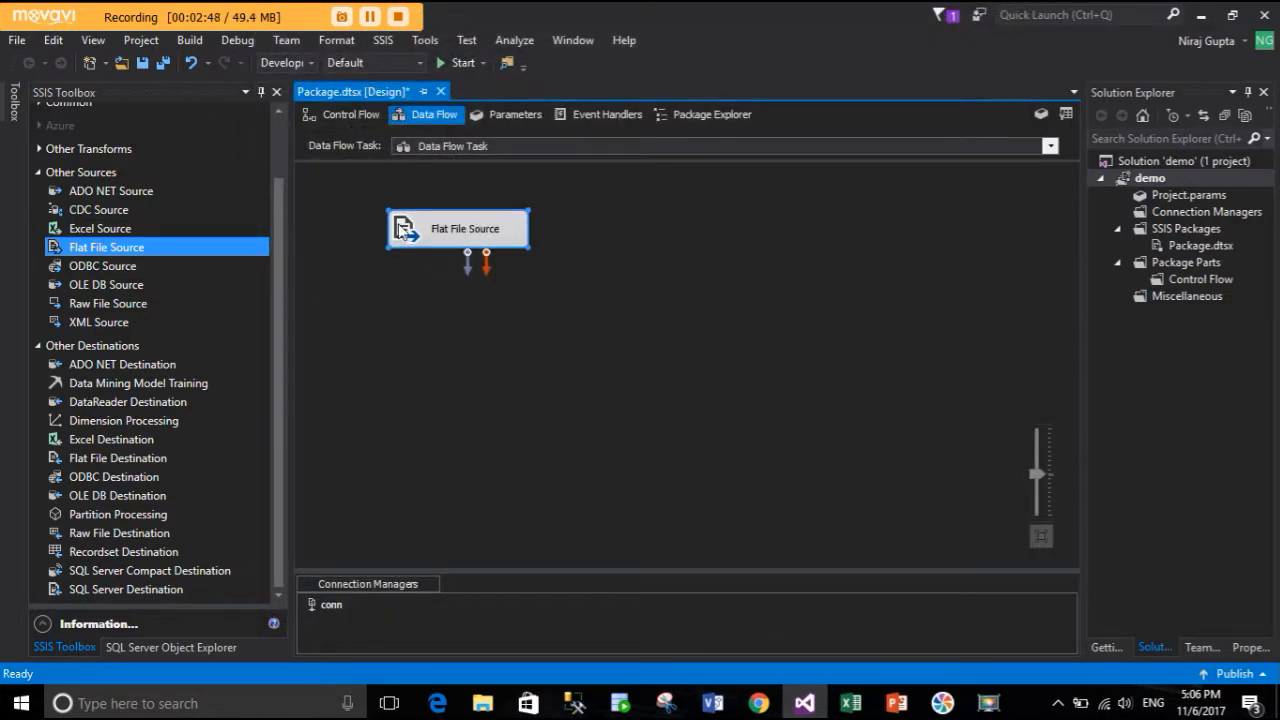
click(92, 497)
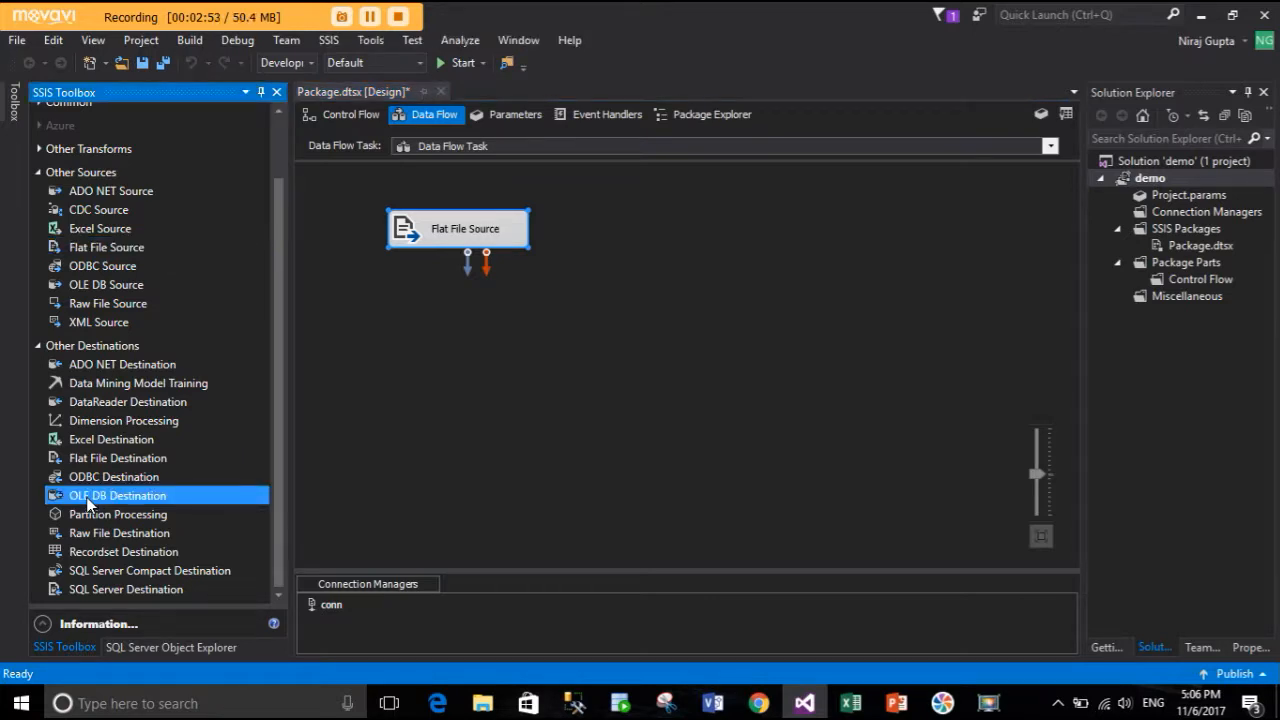
drag(88, 505, 602, 350)
Connect the regular data output of the Flat File Source to the OLE DB Destination.
double_click(484, 232)
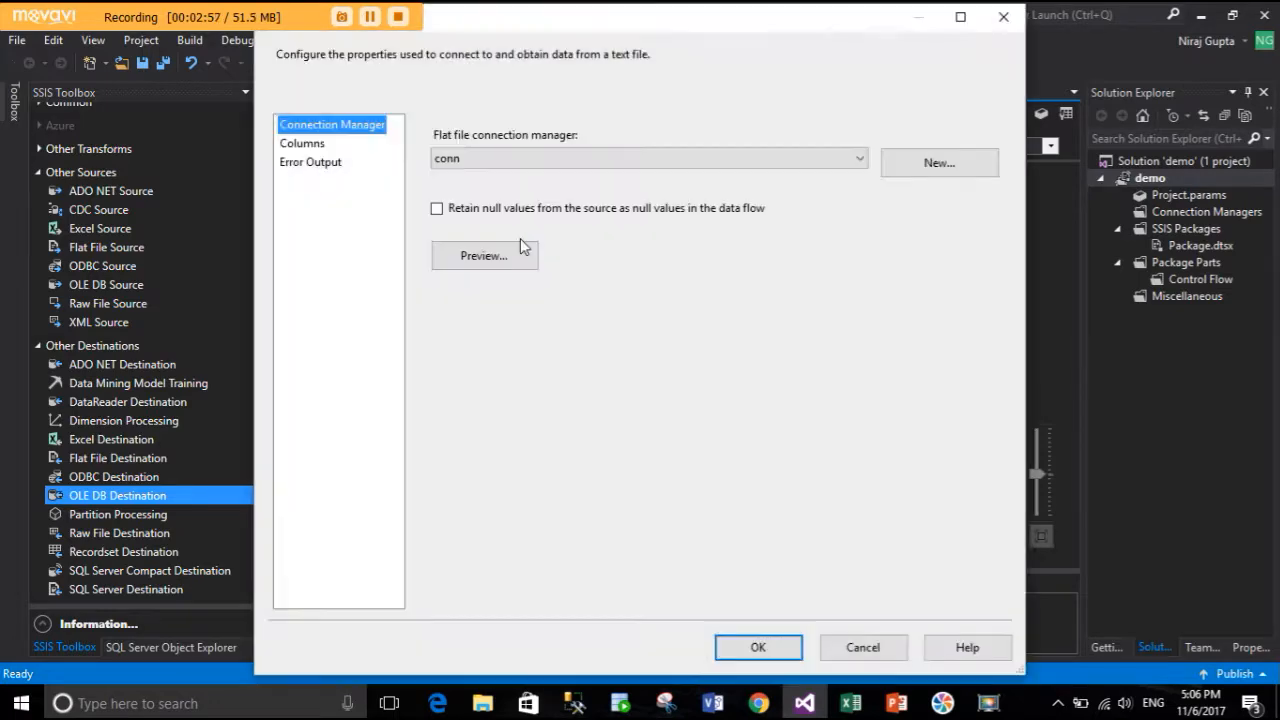
click(999, 15)
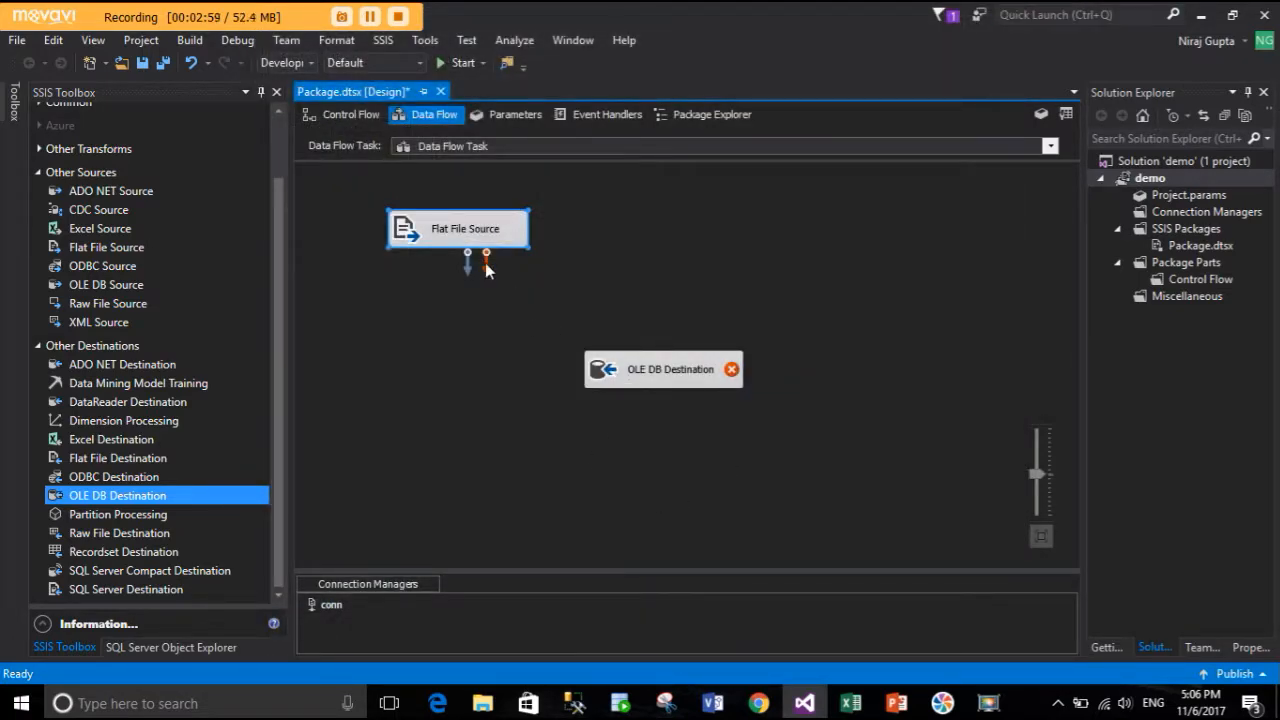
drag(468, 263, 682, 366)
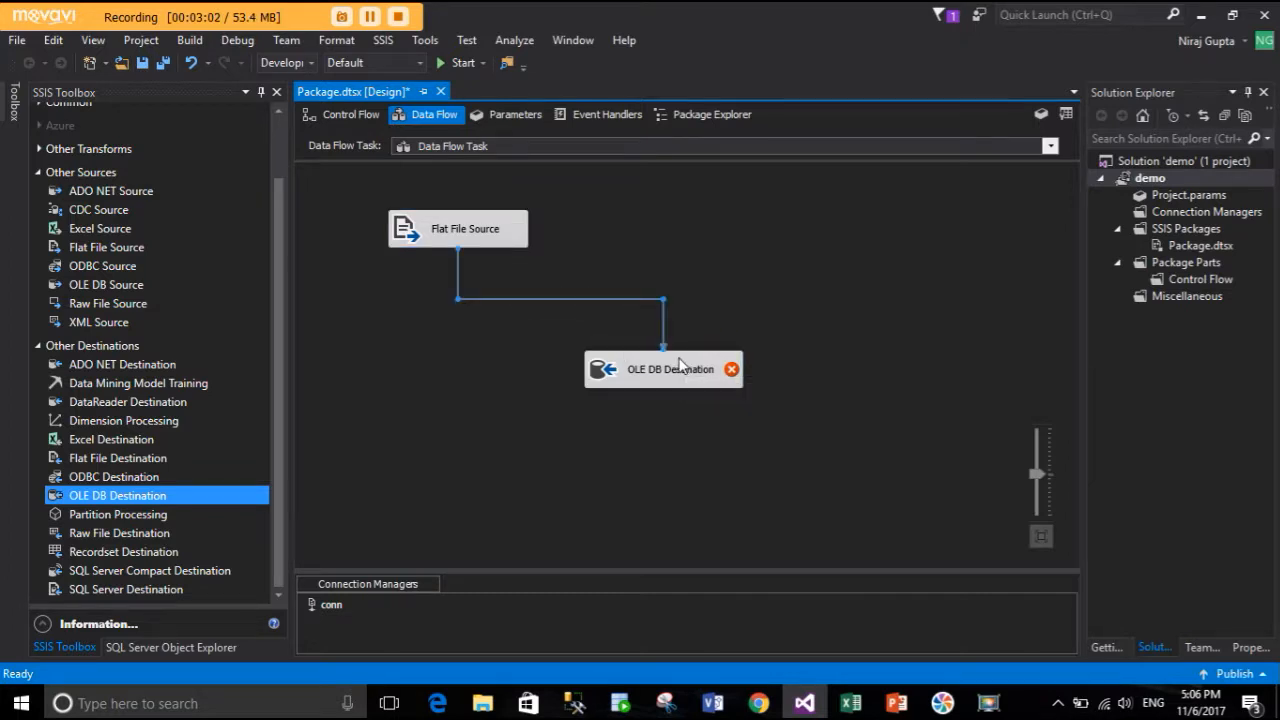
Start a new OLE DB connection for the destination and select LAPTOP-ASLC8218 as its server.
click(626, 385)
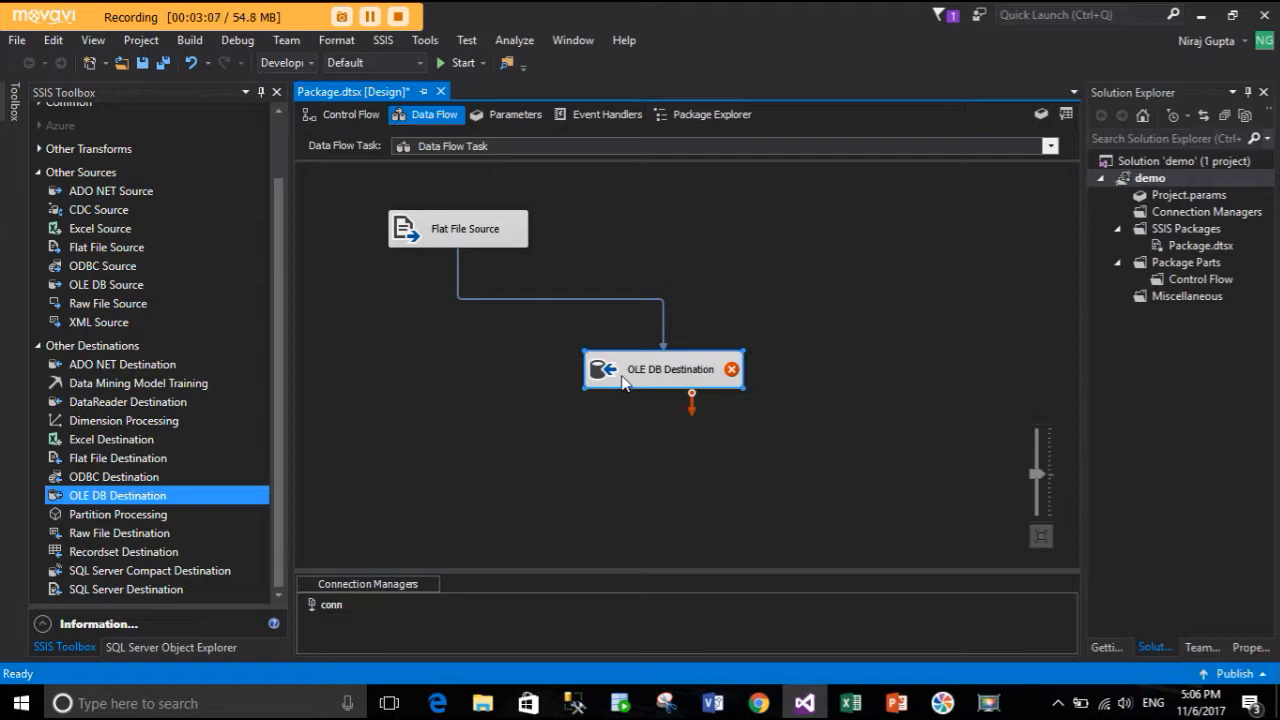
double_click(622, 383)
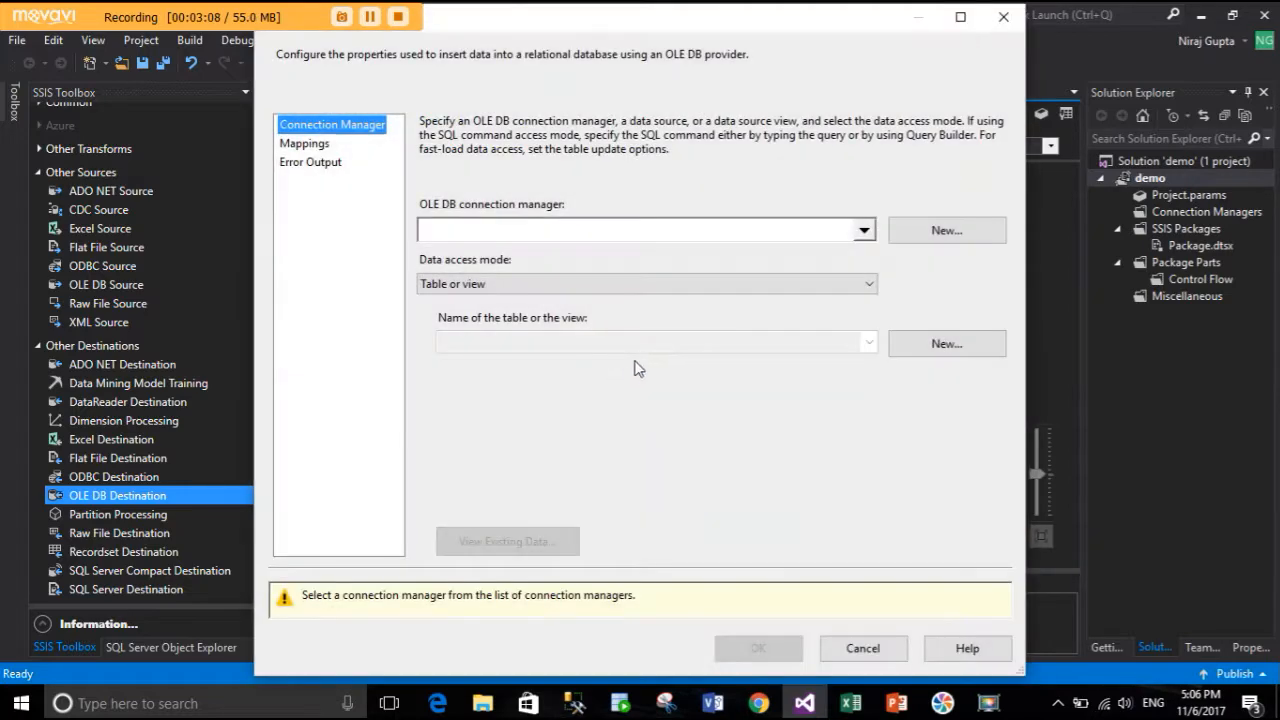
click(910, 238)
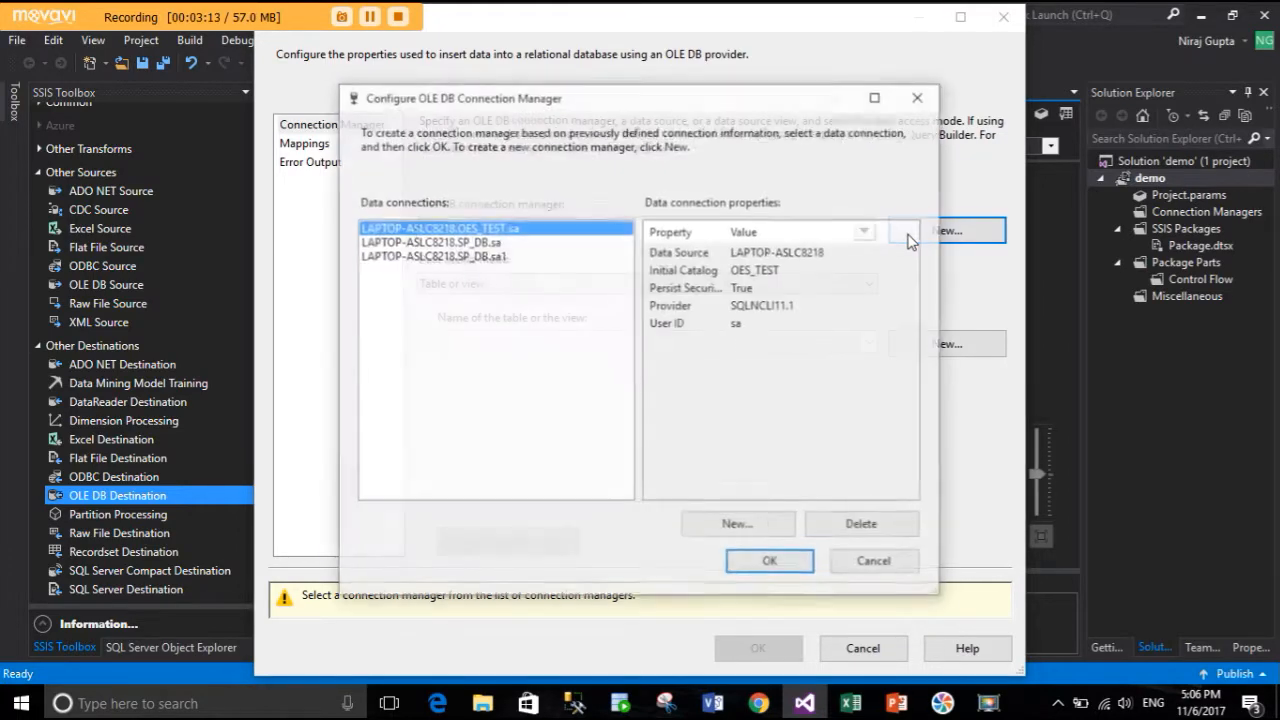
click(736, 530)
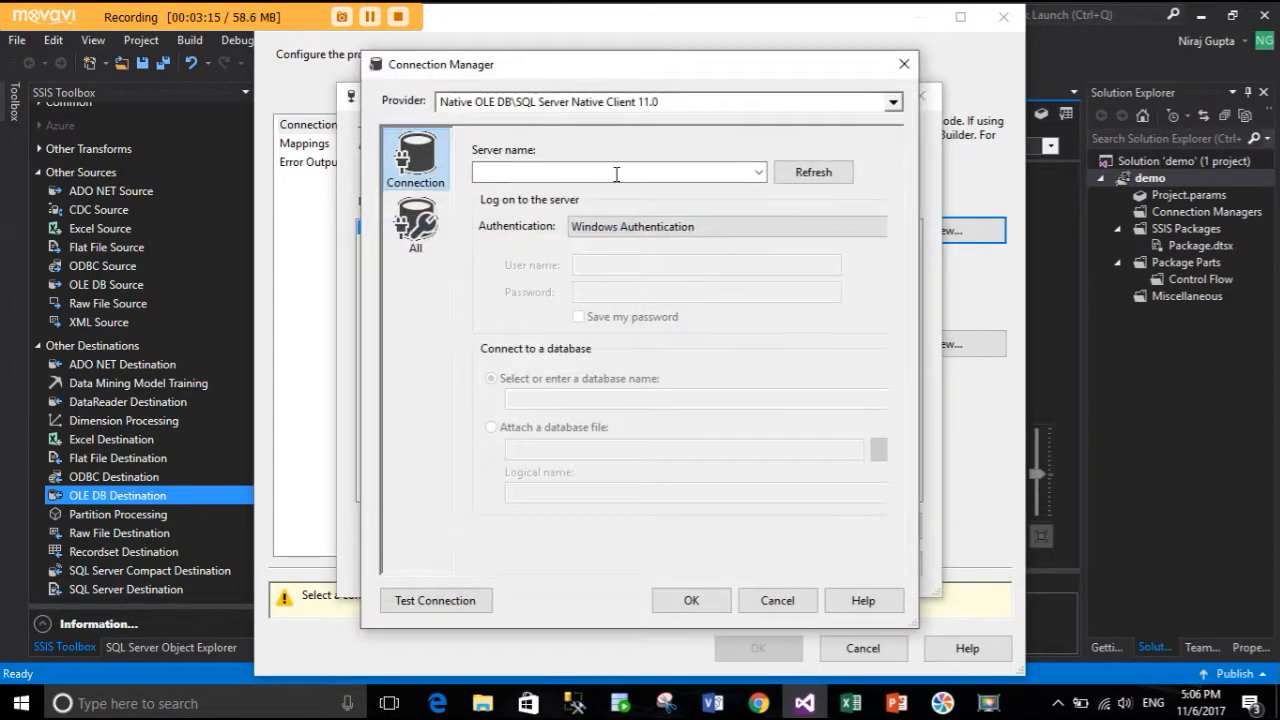
click(808, 172)
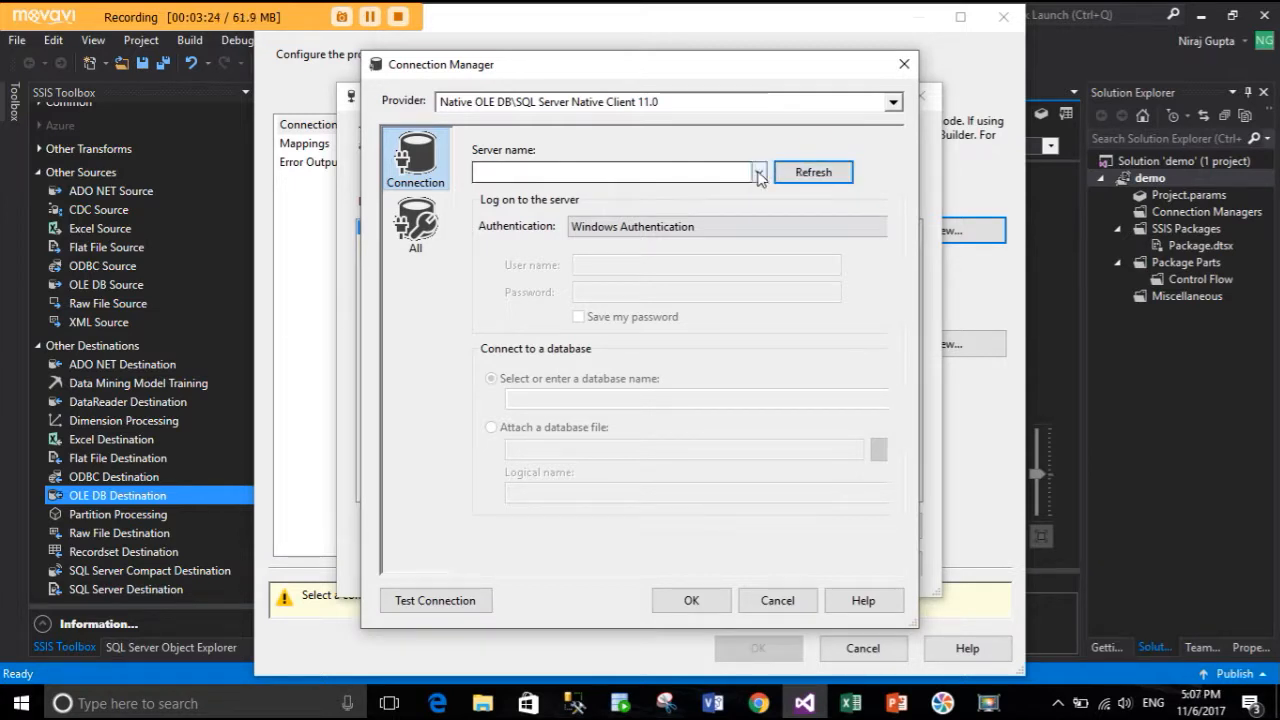
click(759, 174)
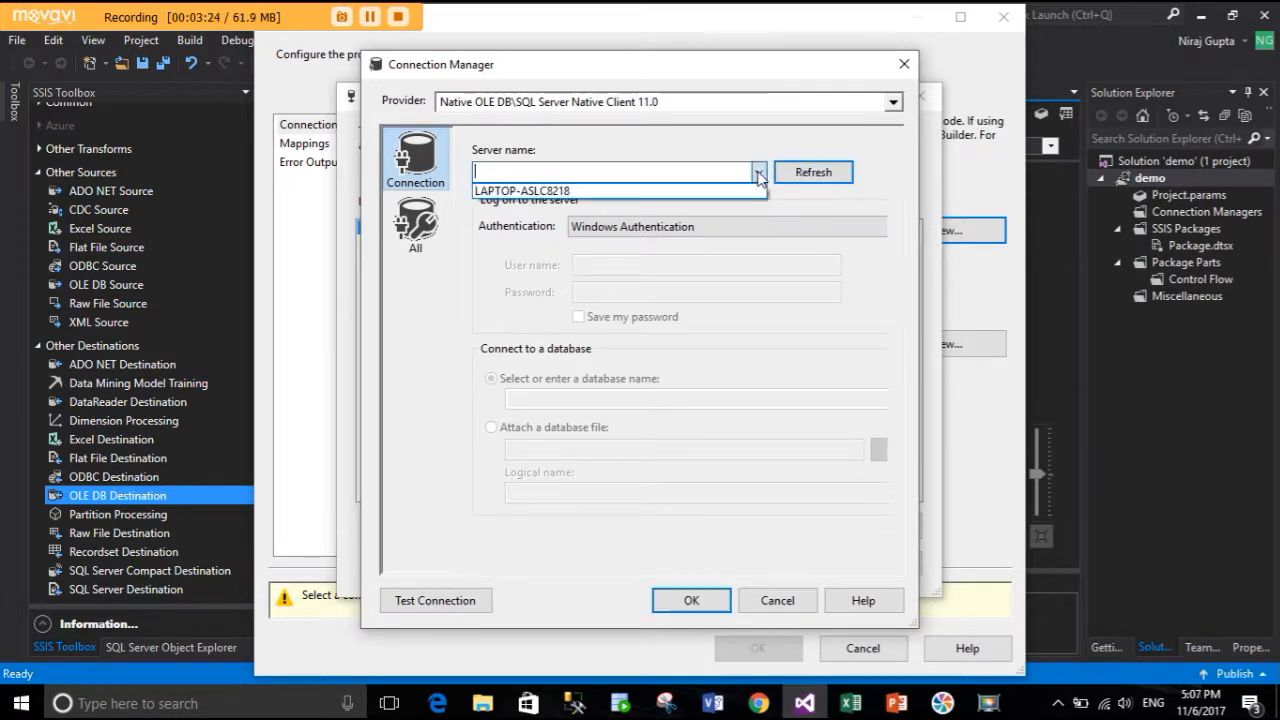
click(640, 197)
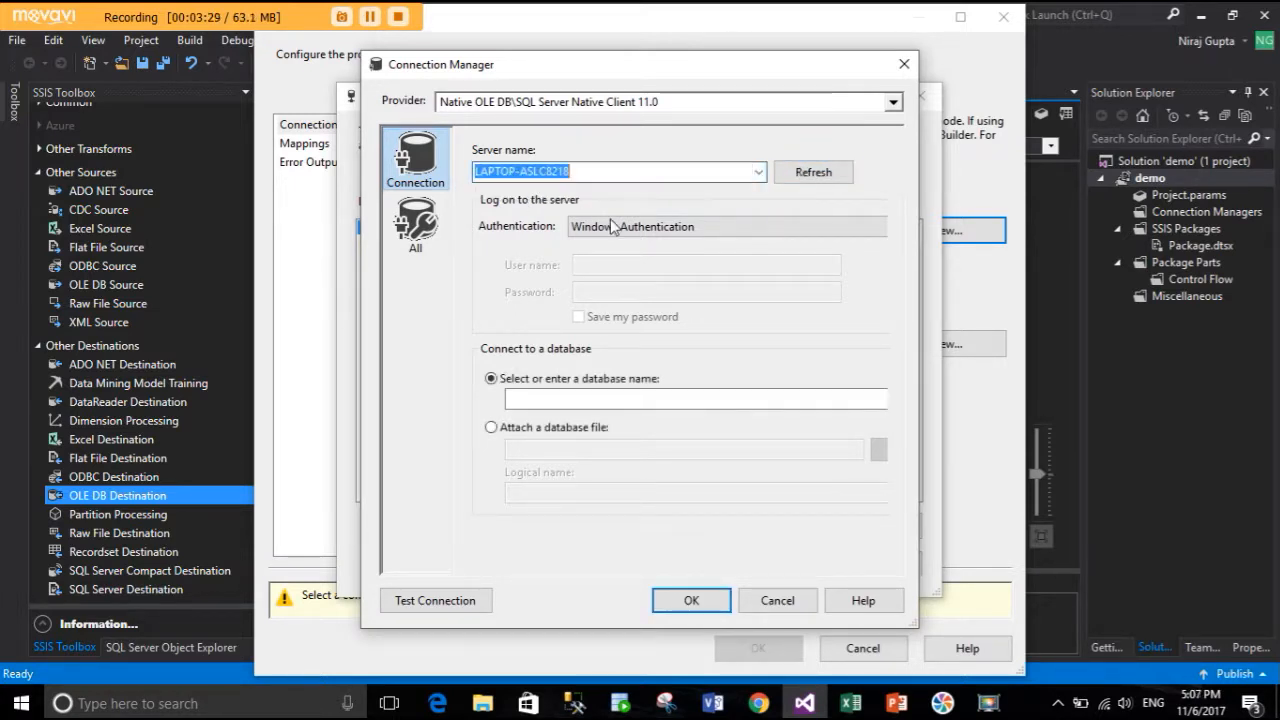
Set the connection to SQL Server Authentication with the user name sa and enter the login password.
click(612, 226)
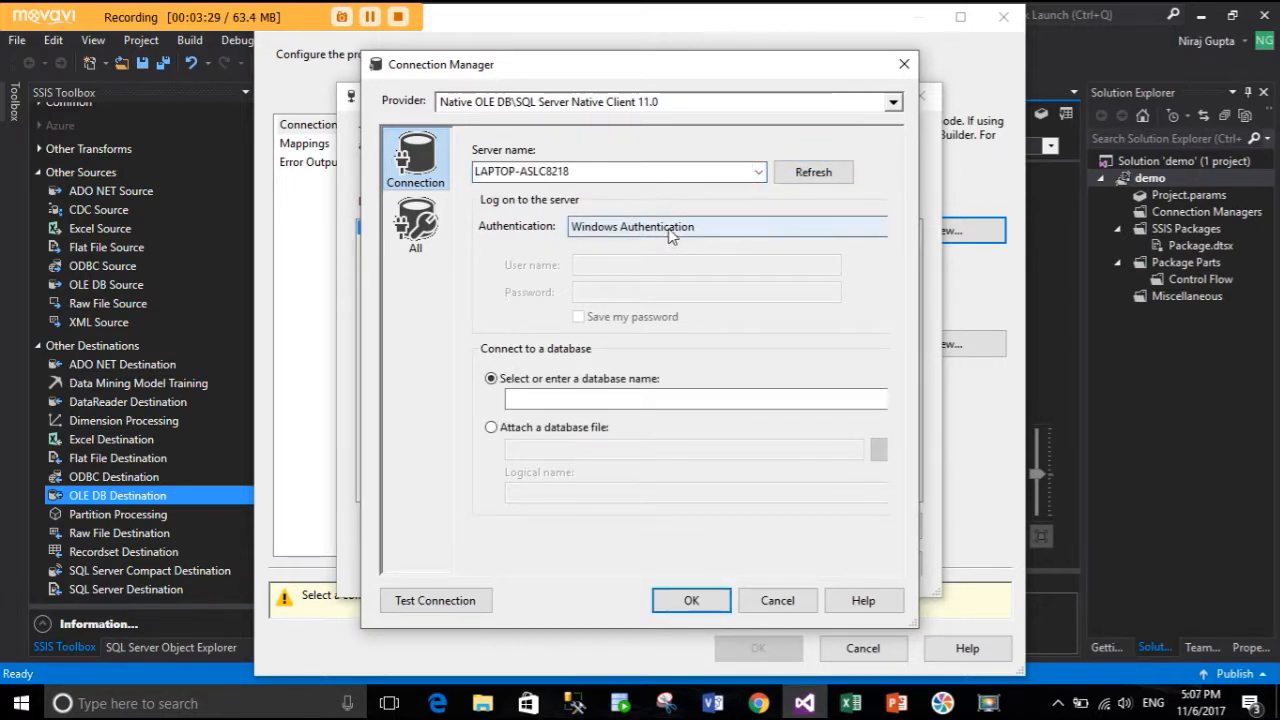
click(663, 260)
click(660, 263)
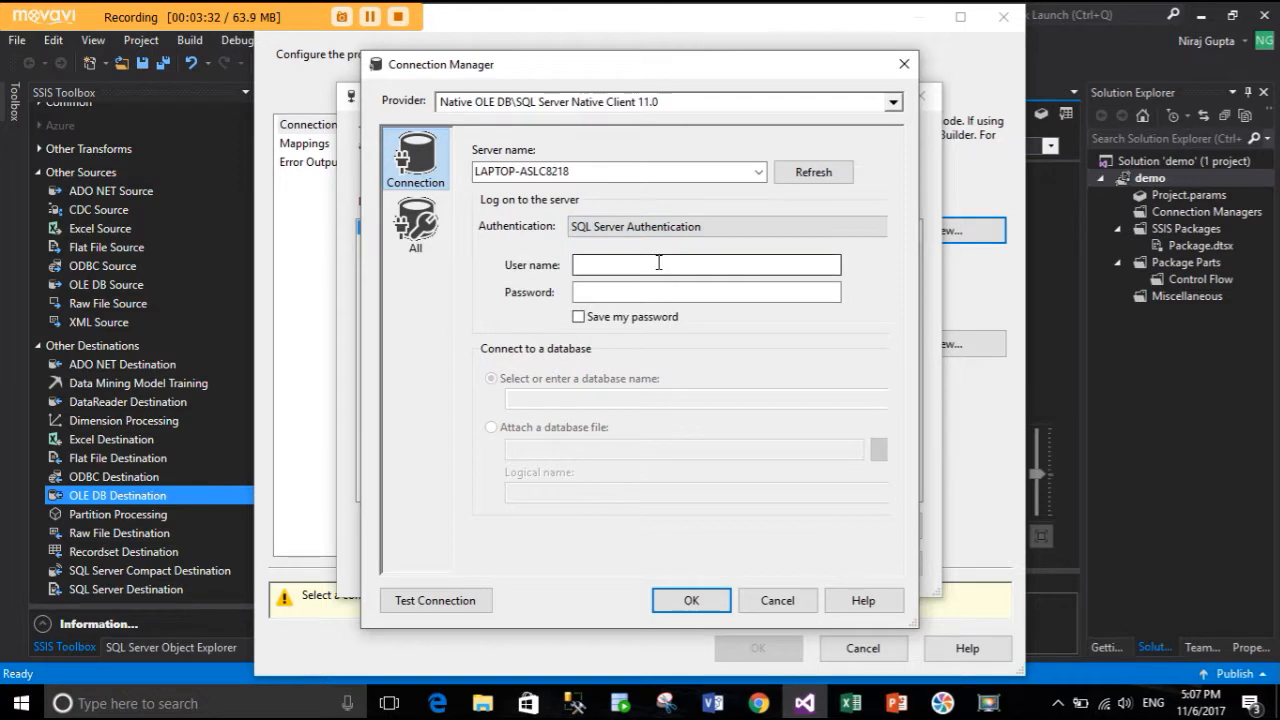
text(sa)
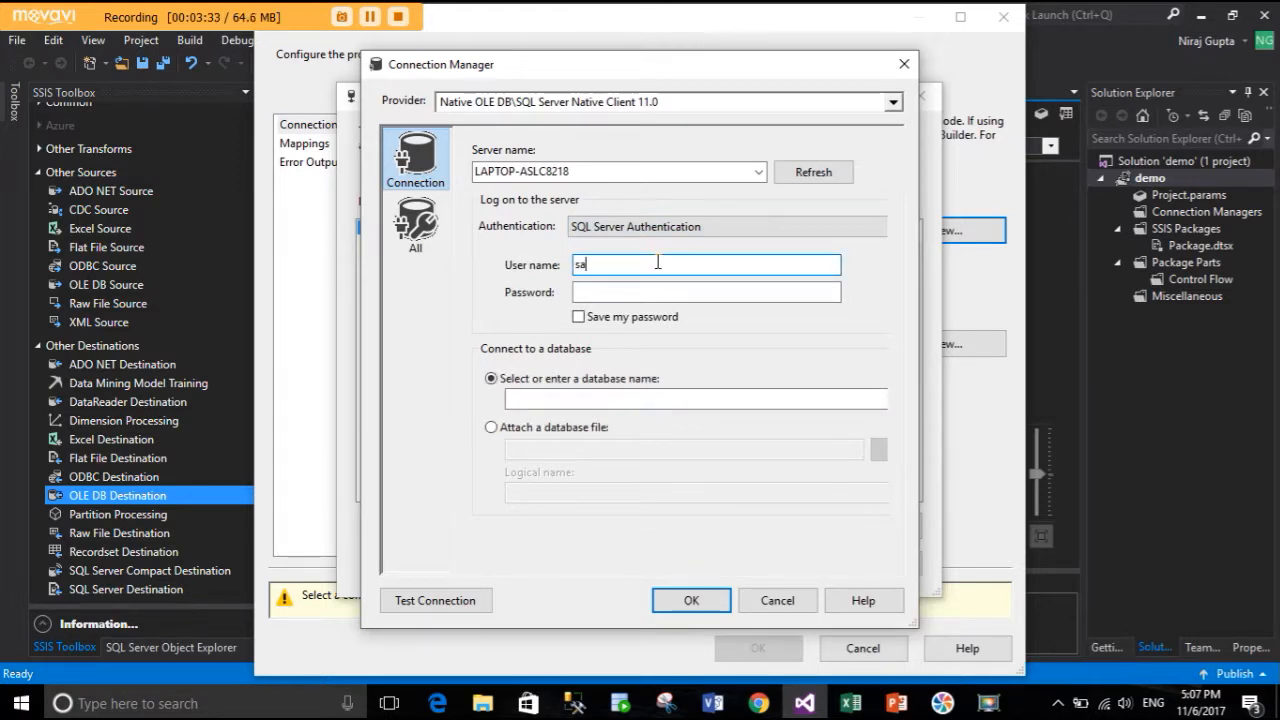
click(646, 294)
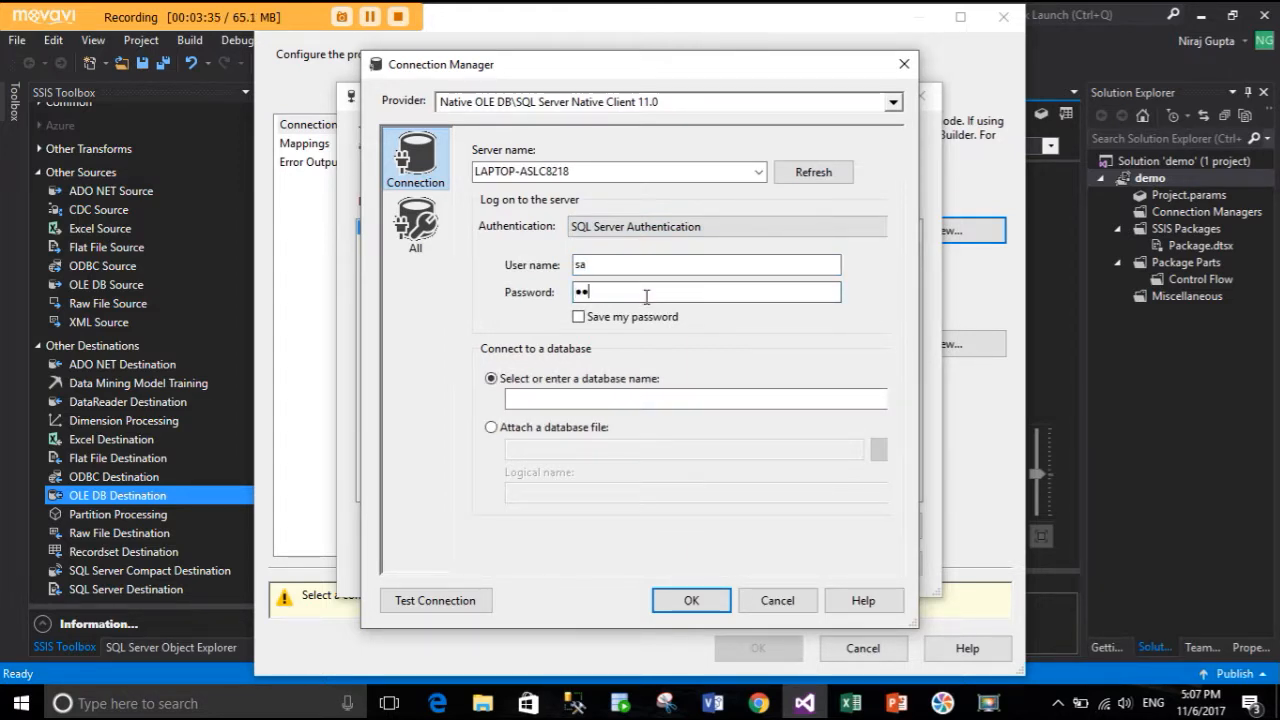
text(••••••••••)
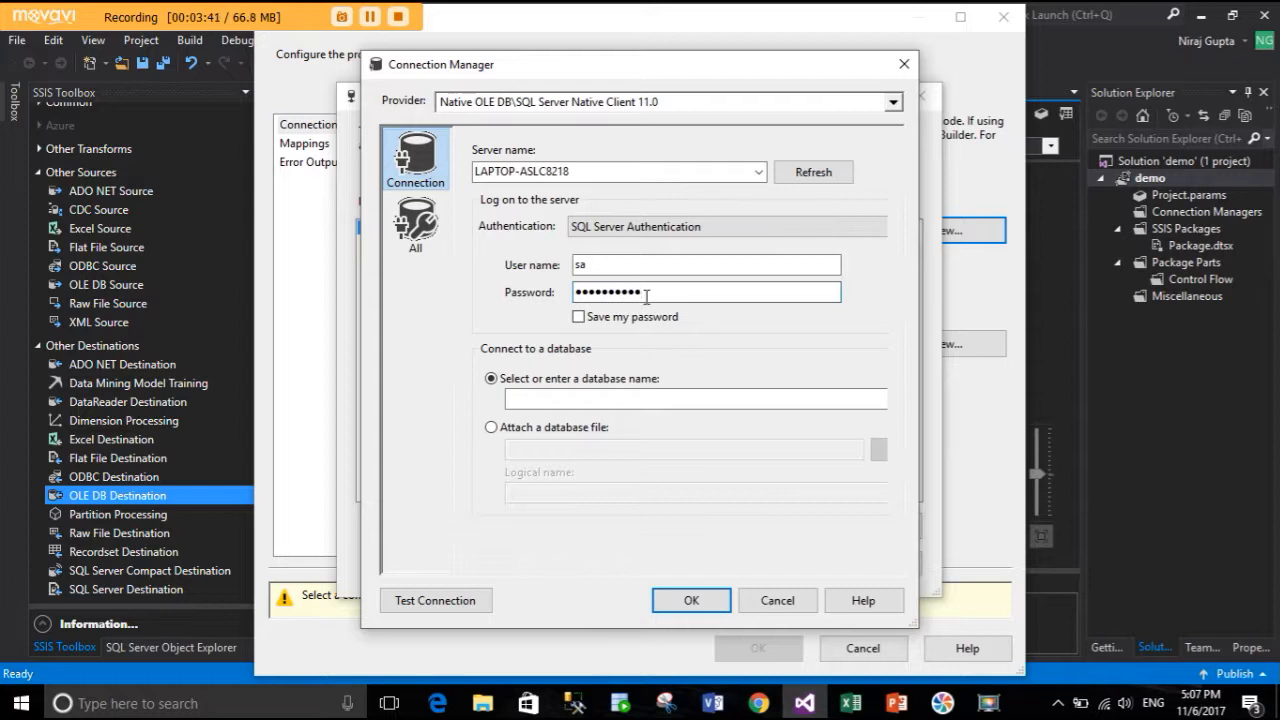
text(••)
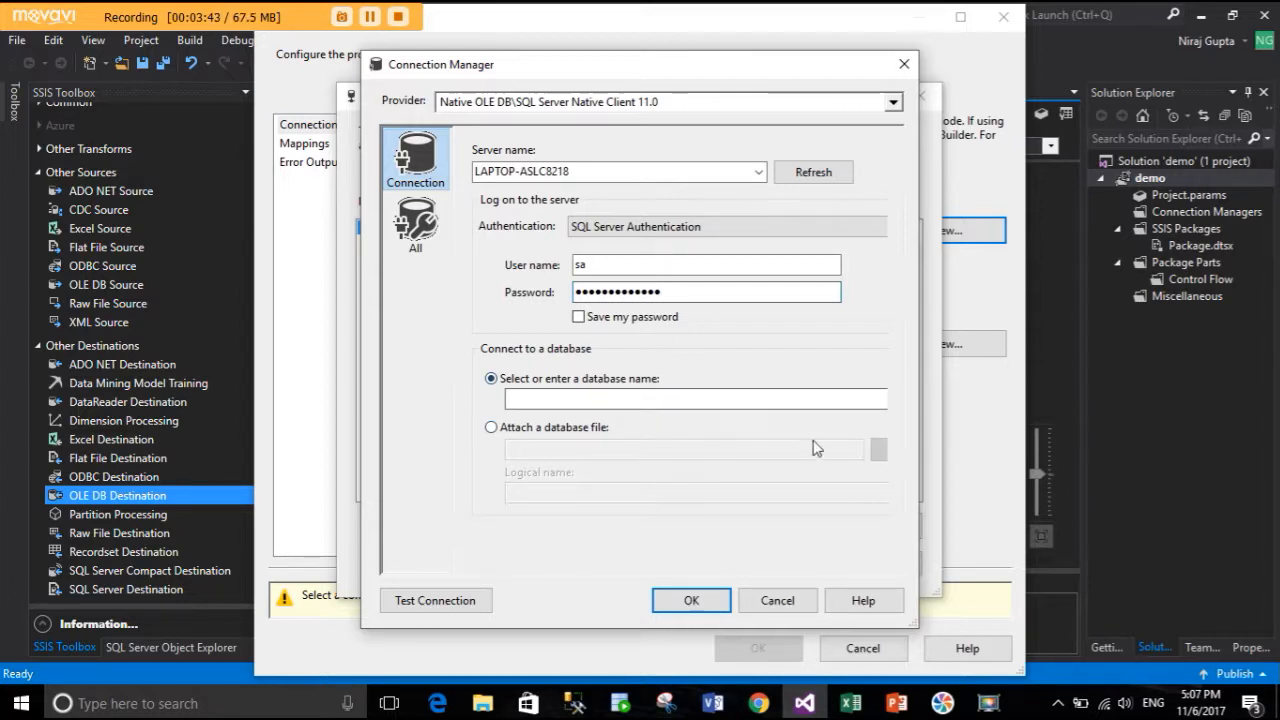
Widen the connection dialog and select SP_DB as the database to connect to.
drag(917, 419, 1012, 412)
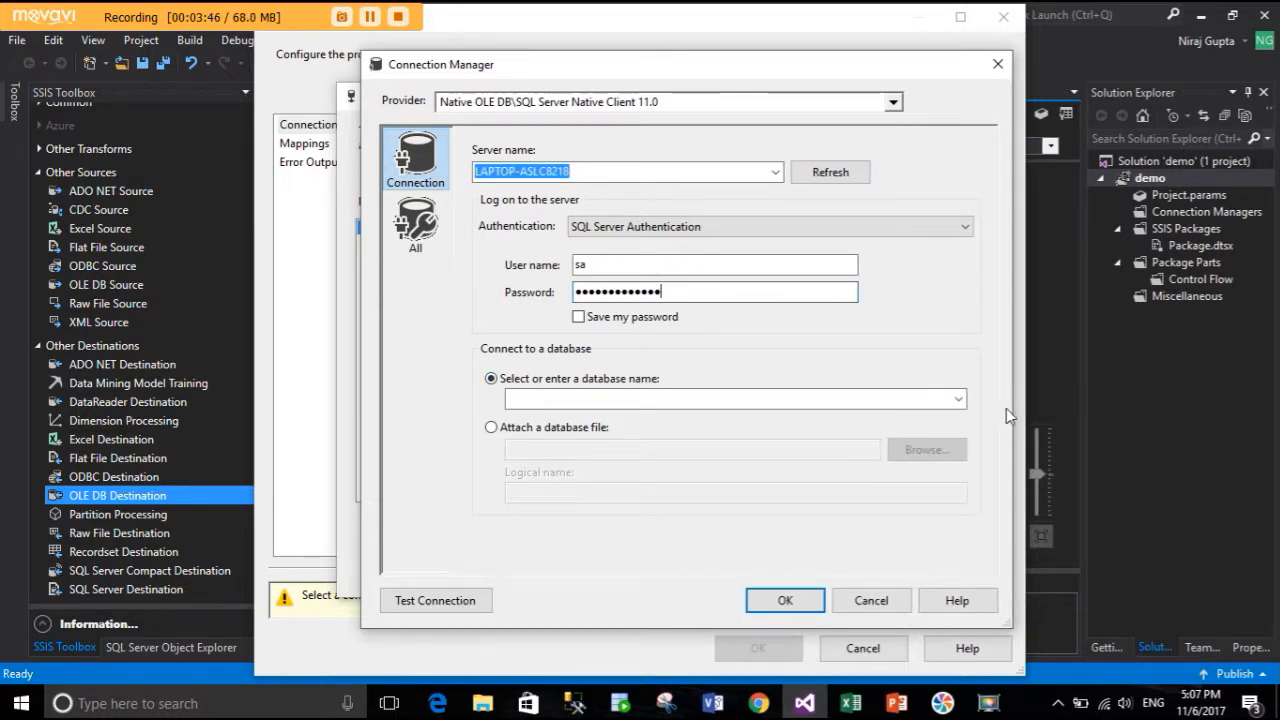
click(961, 400)
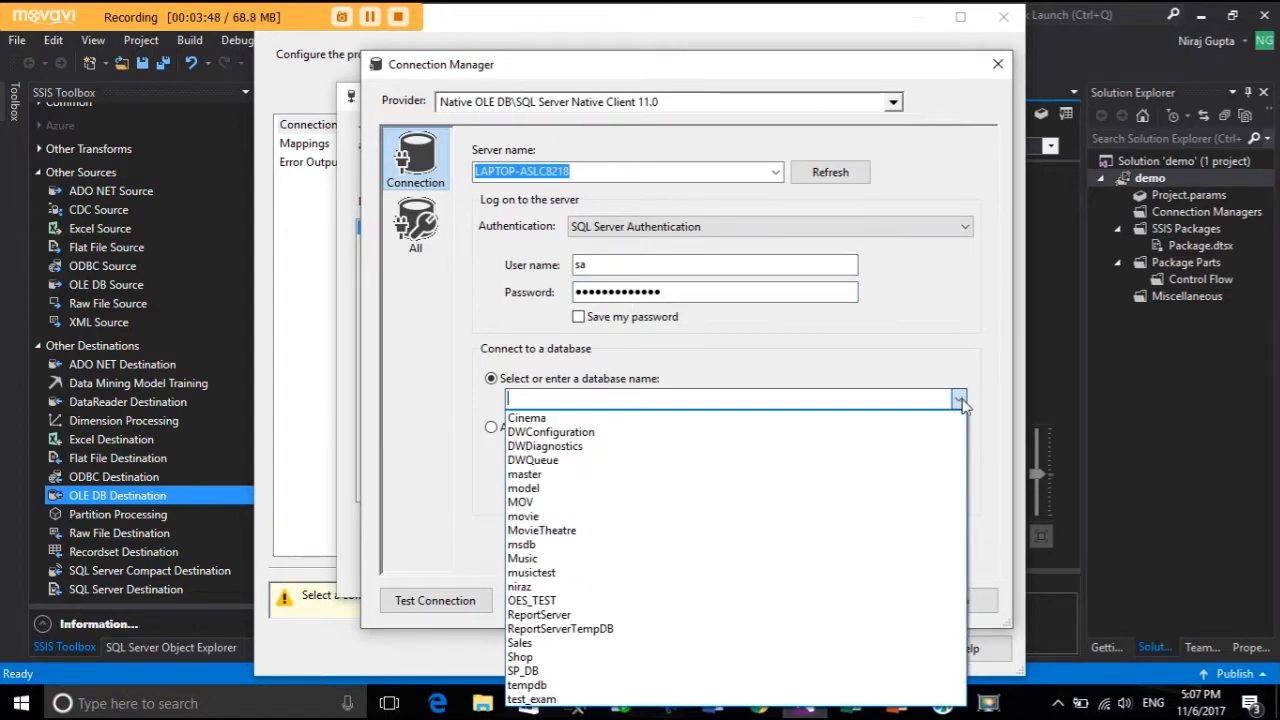
click(697, 672)
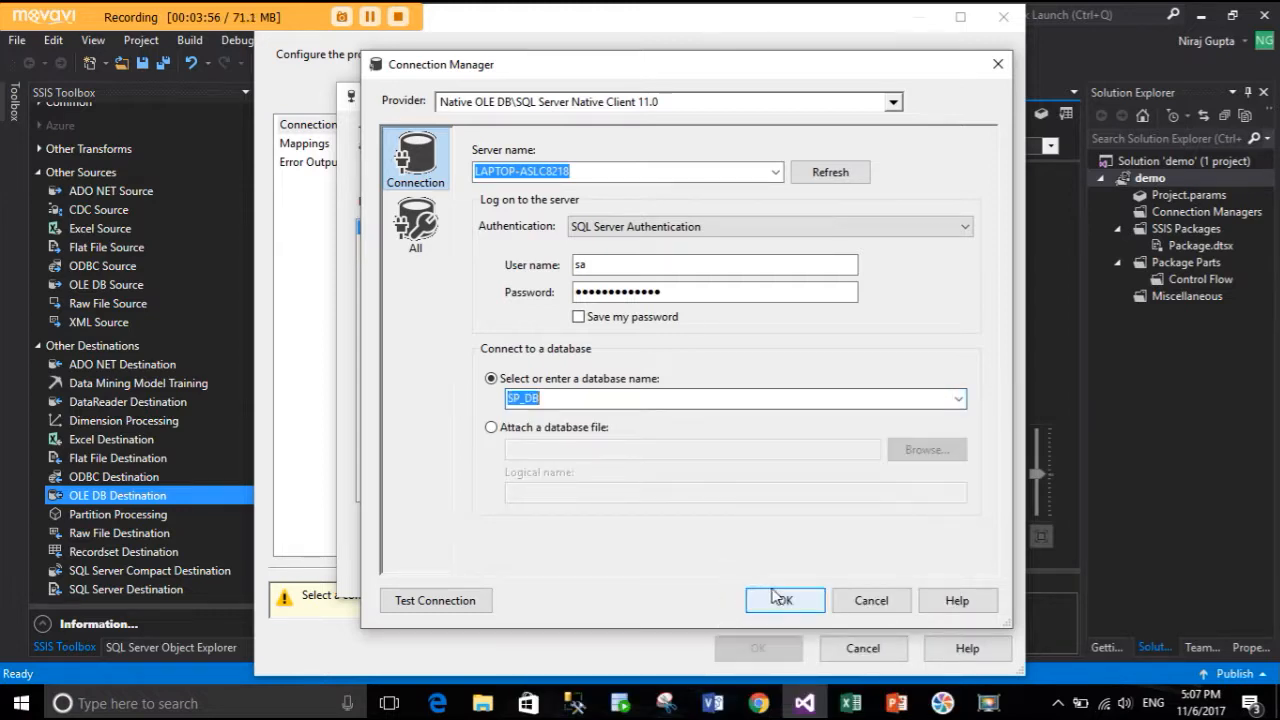
Test the connection, accept it, and use the SP_DB connection for the OLE DB Destination.
click(458, 598)
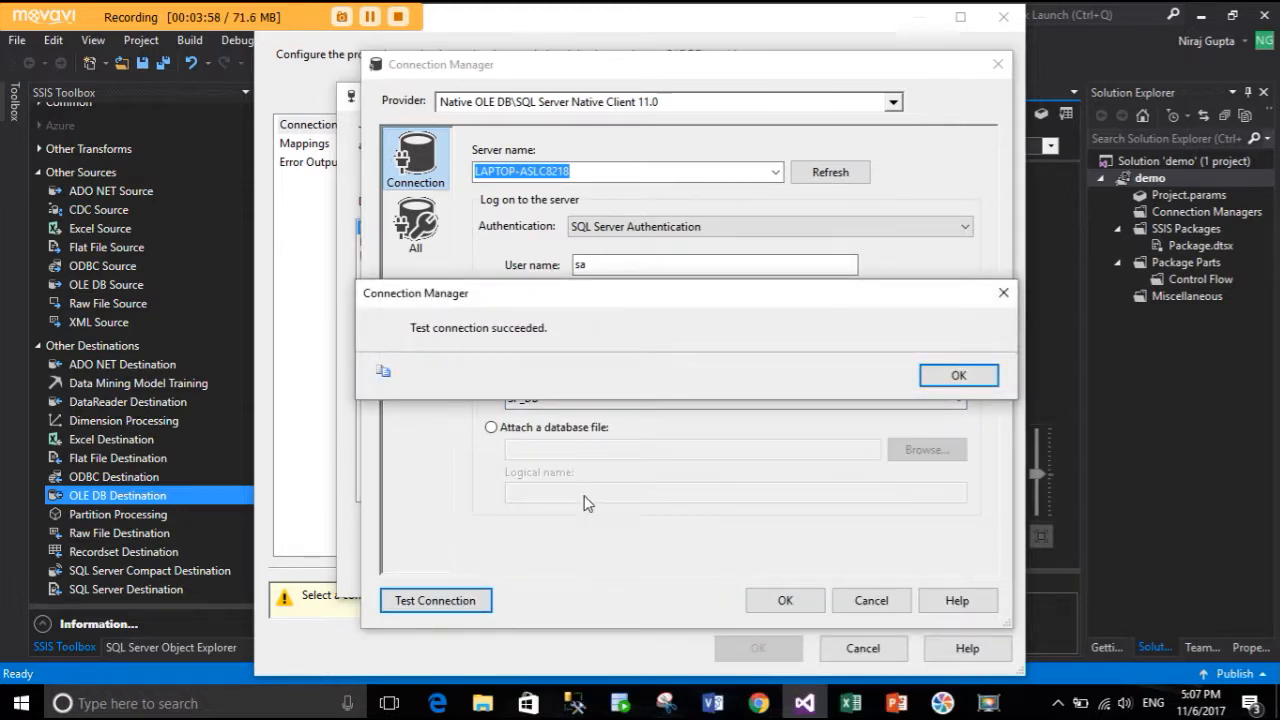
click(957, 375)
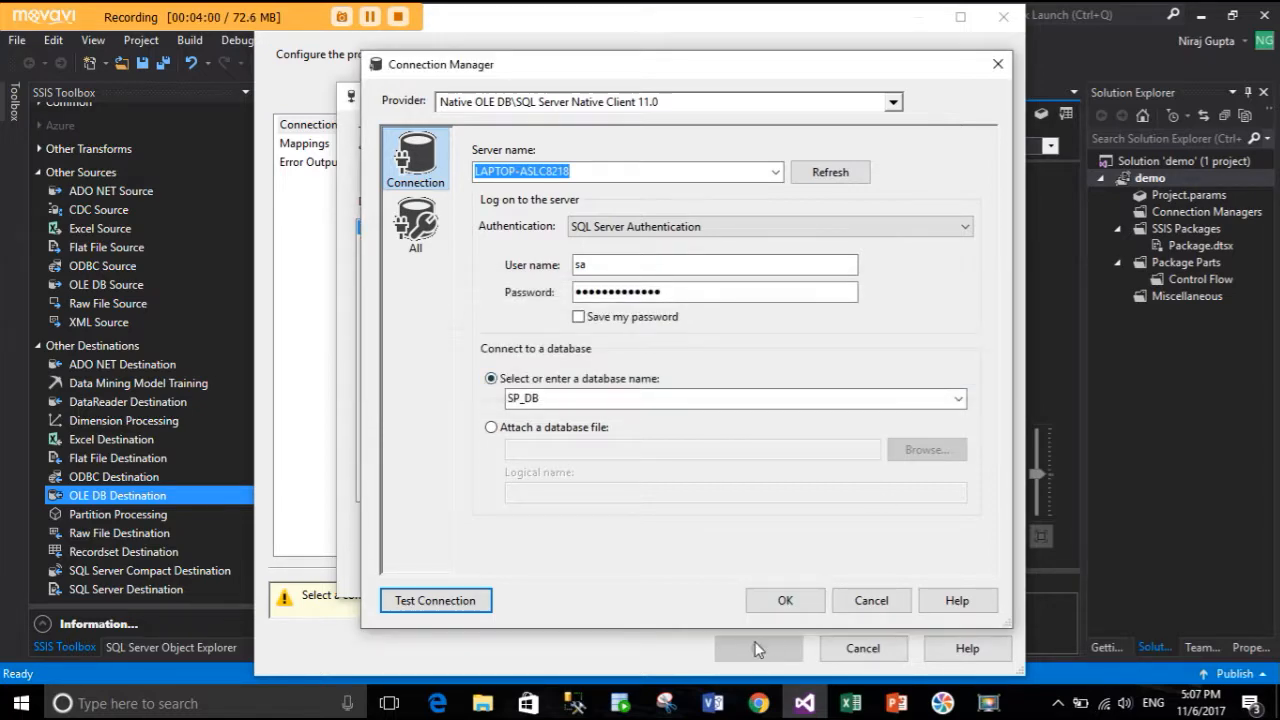
click(783, 601)
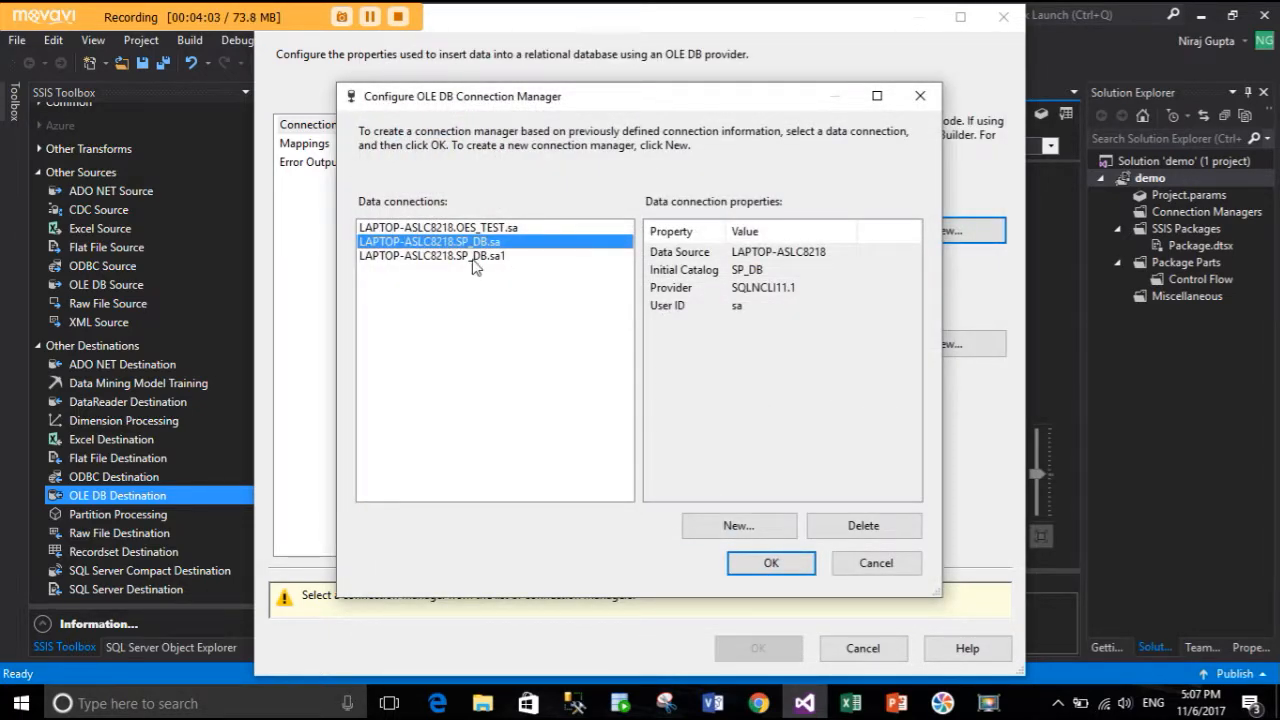
click(767, 563)
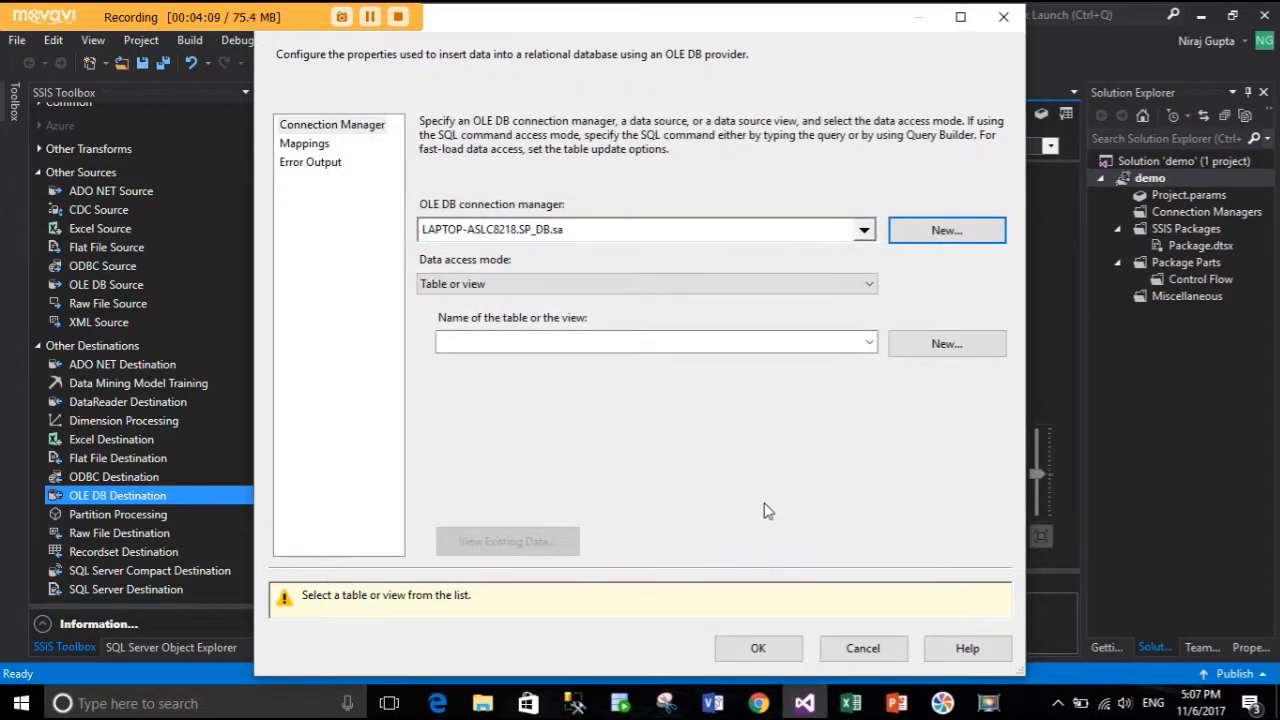
Keep the Table or view access mode and create a new table named OLE DB Destination from the proposed column script.
click(869, 285)
click(862, 303)
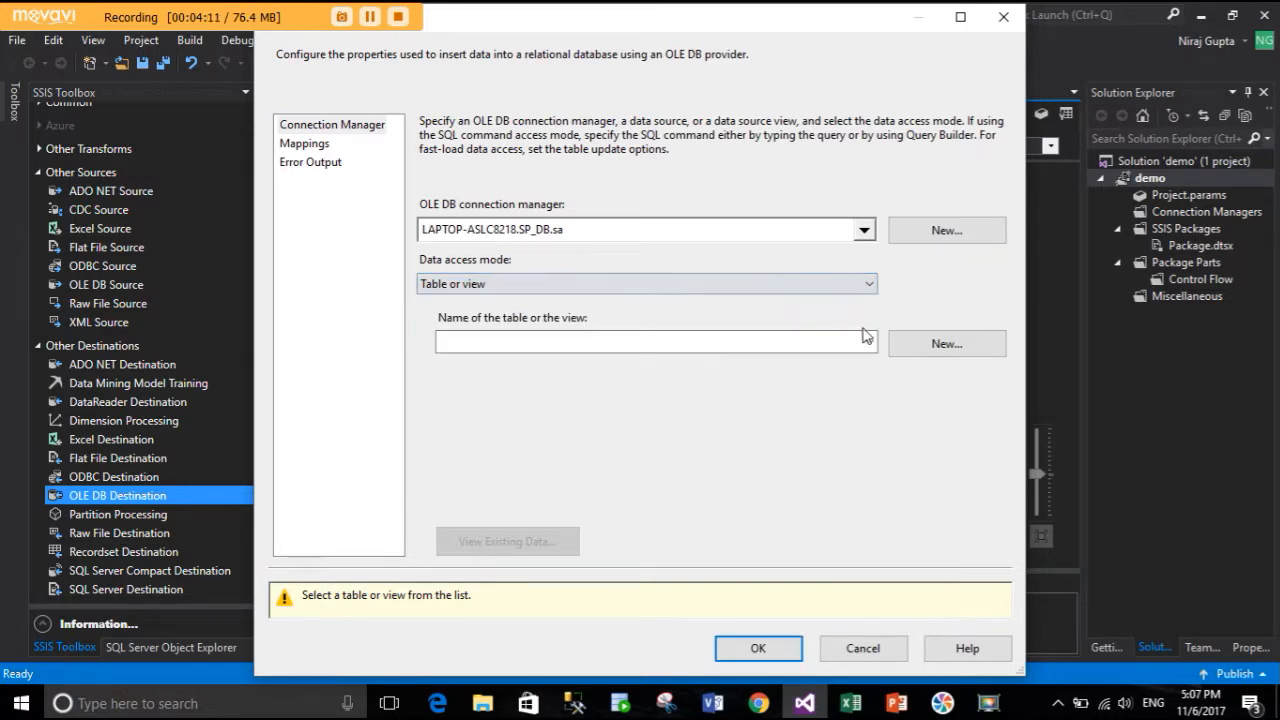
click(866, 344)
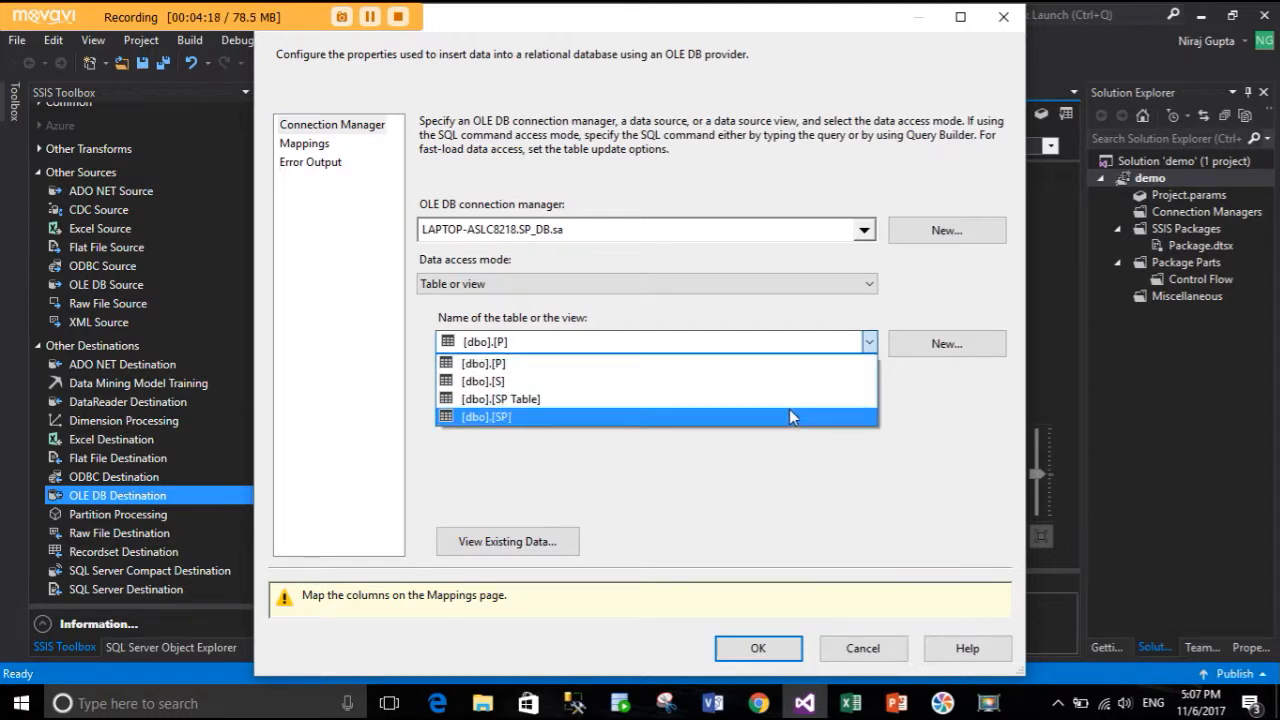
click(922, 420)
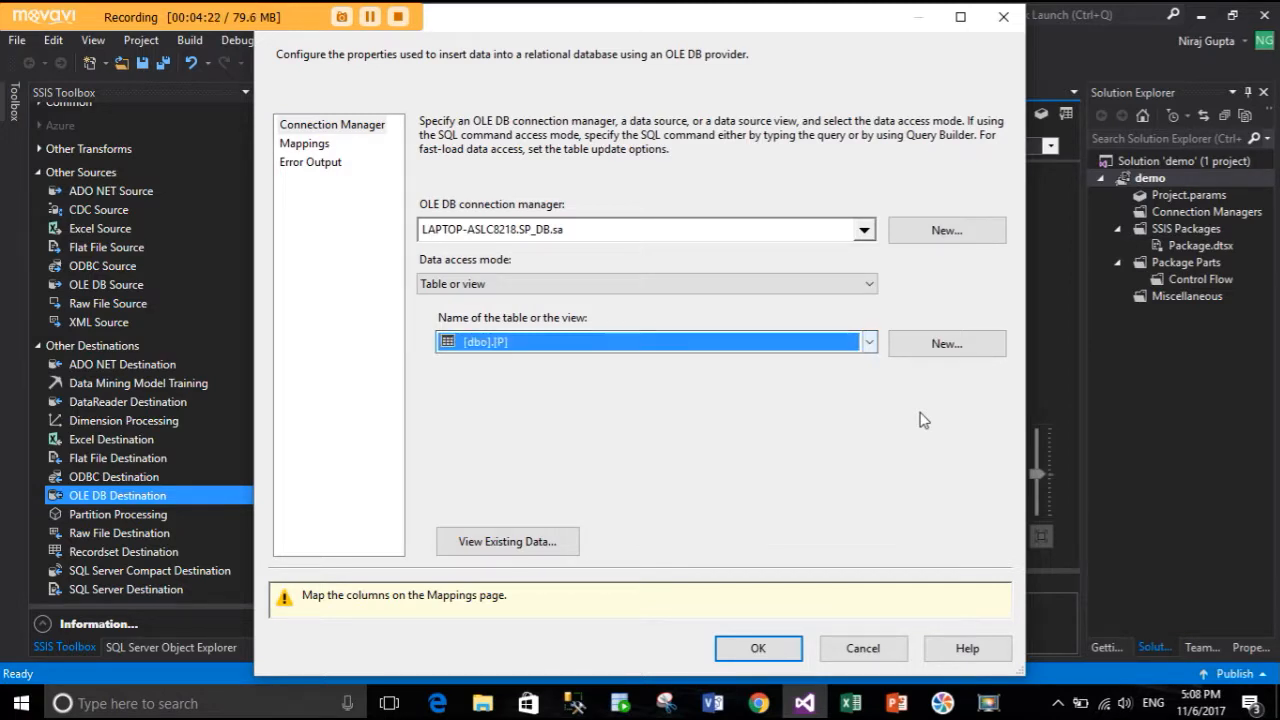
click(915, 346)
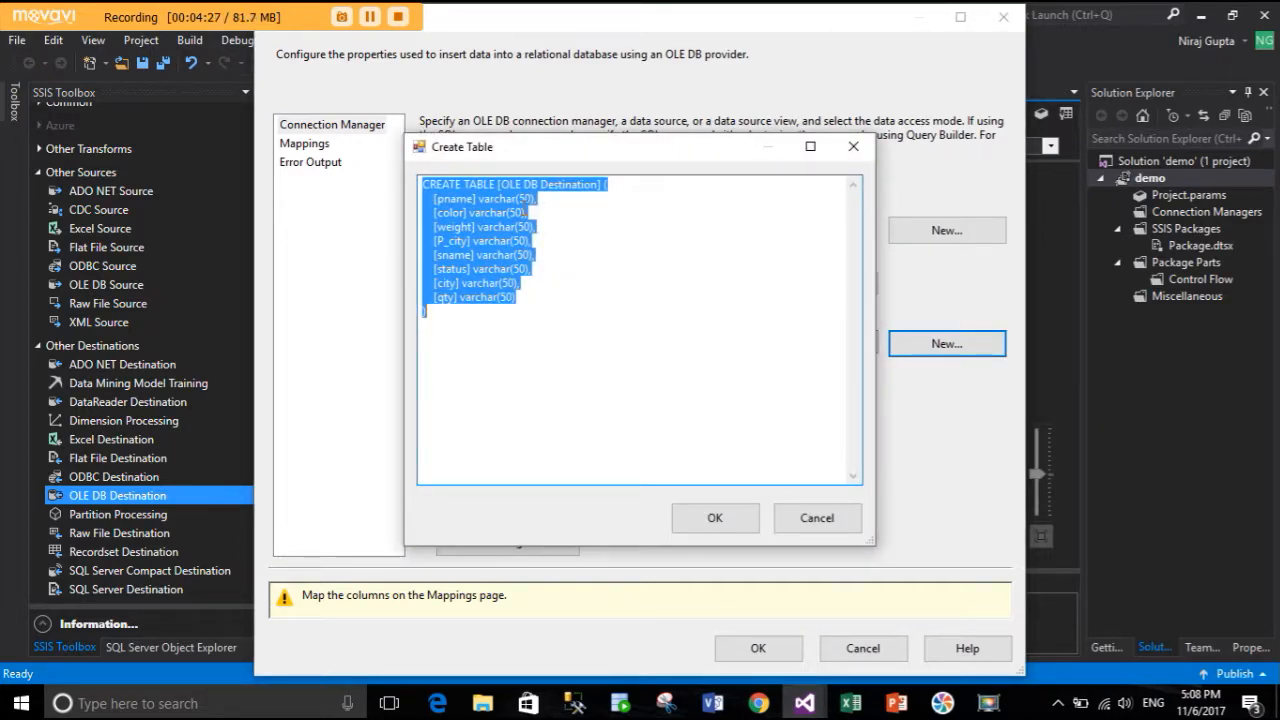
click(501, 184)
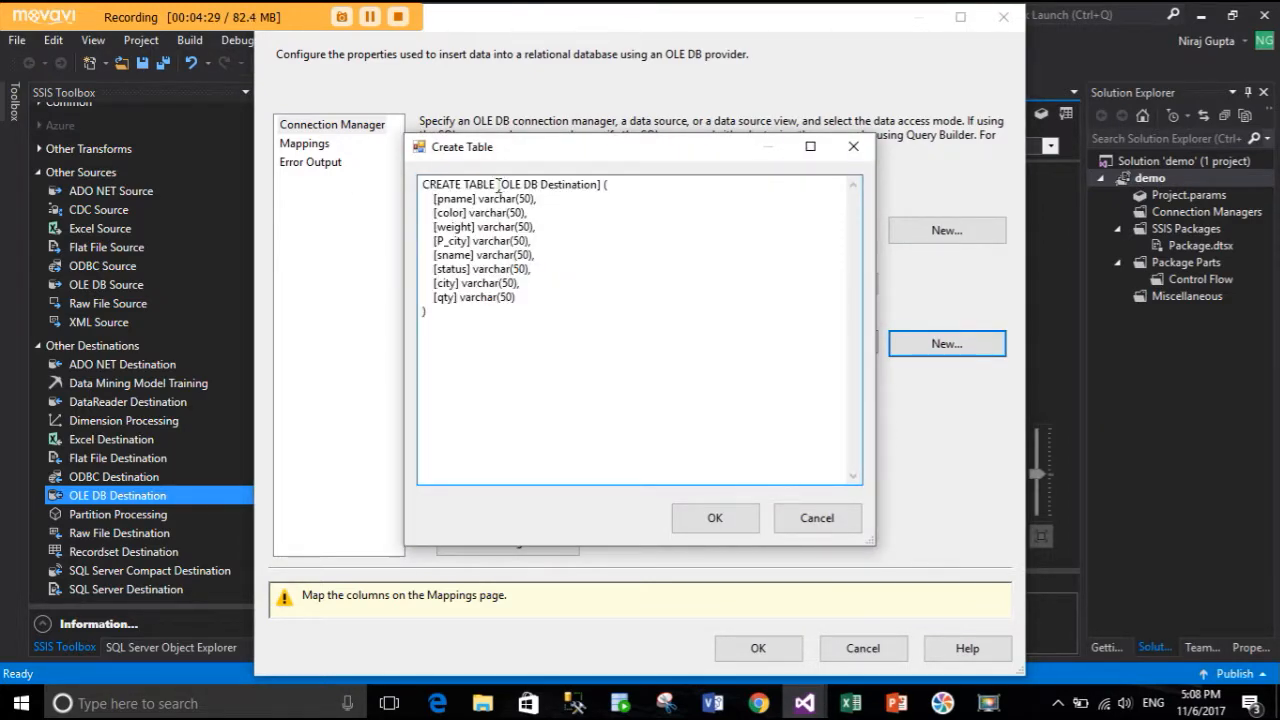
drag(506, 185, 609, 187)
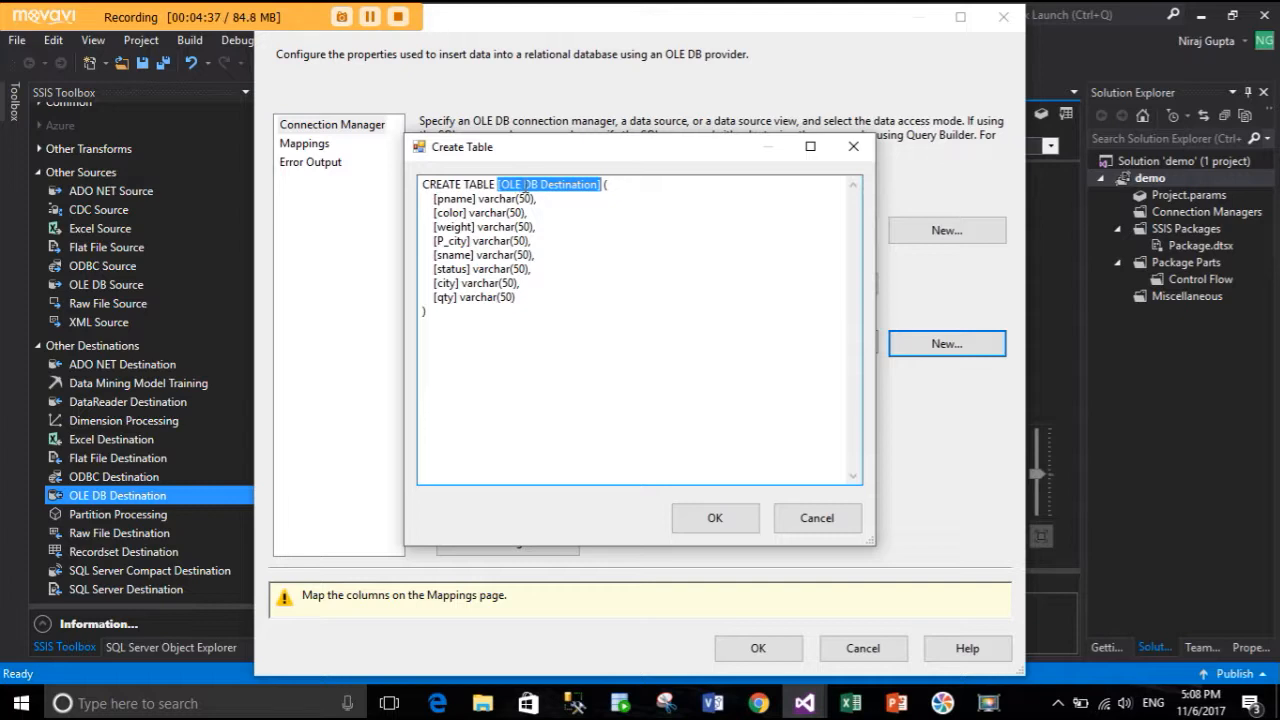
click(706, 516)
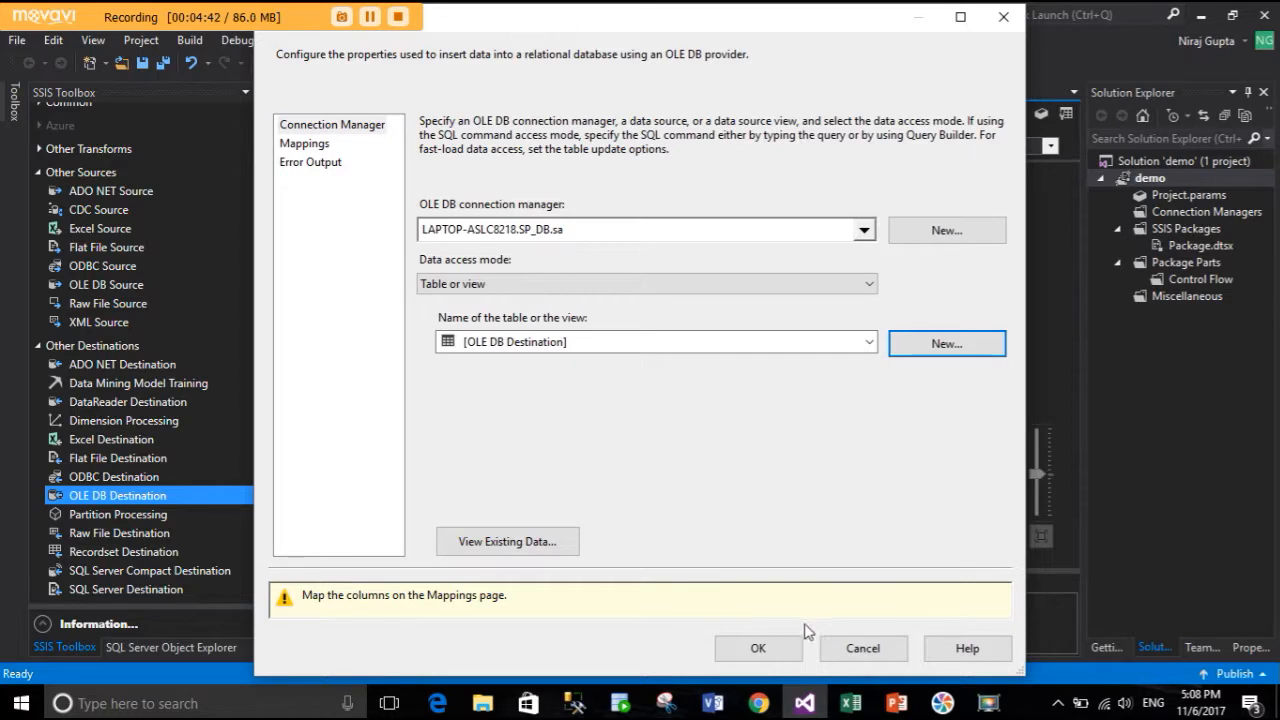
Check the mappings between the input and destination columns, and accept the OLE DB Destination settings.
click(298, 147)
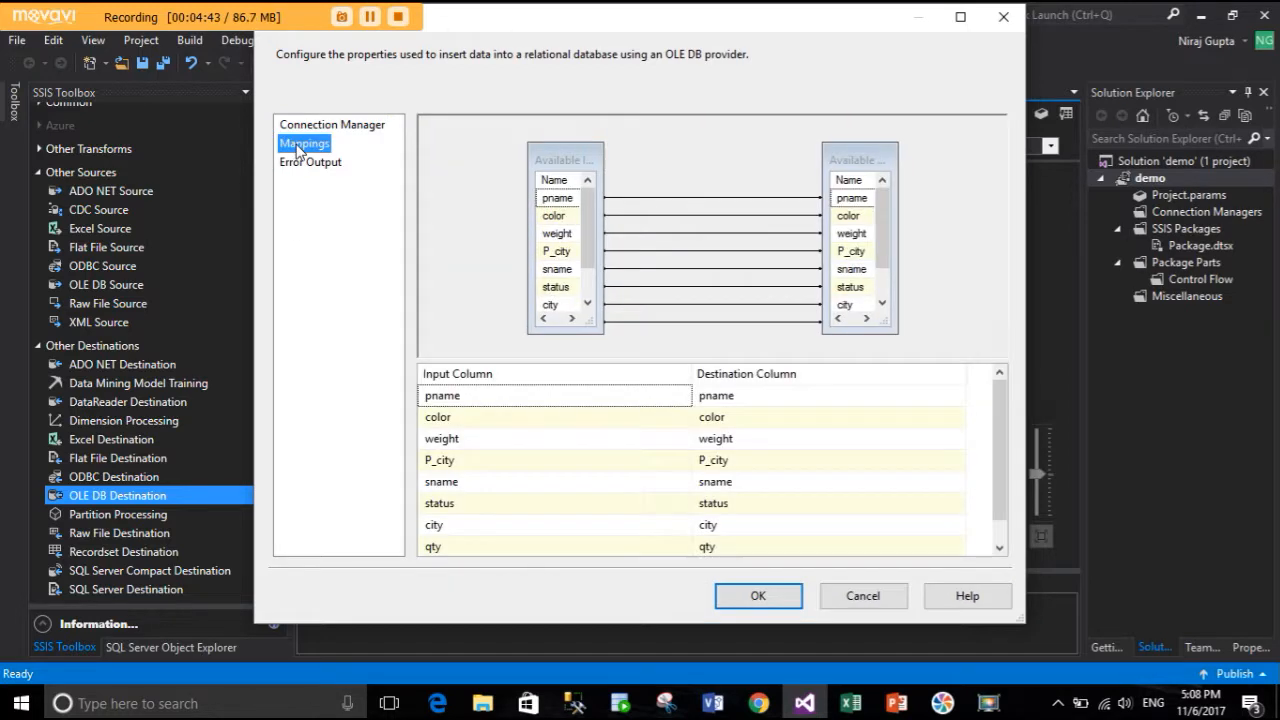
scroll(575, 233, down, 1)
scroll(575, 233, up, 1)
click(758, 596)
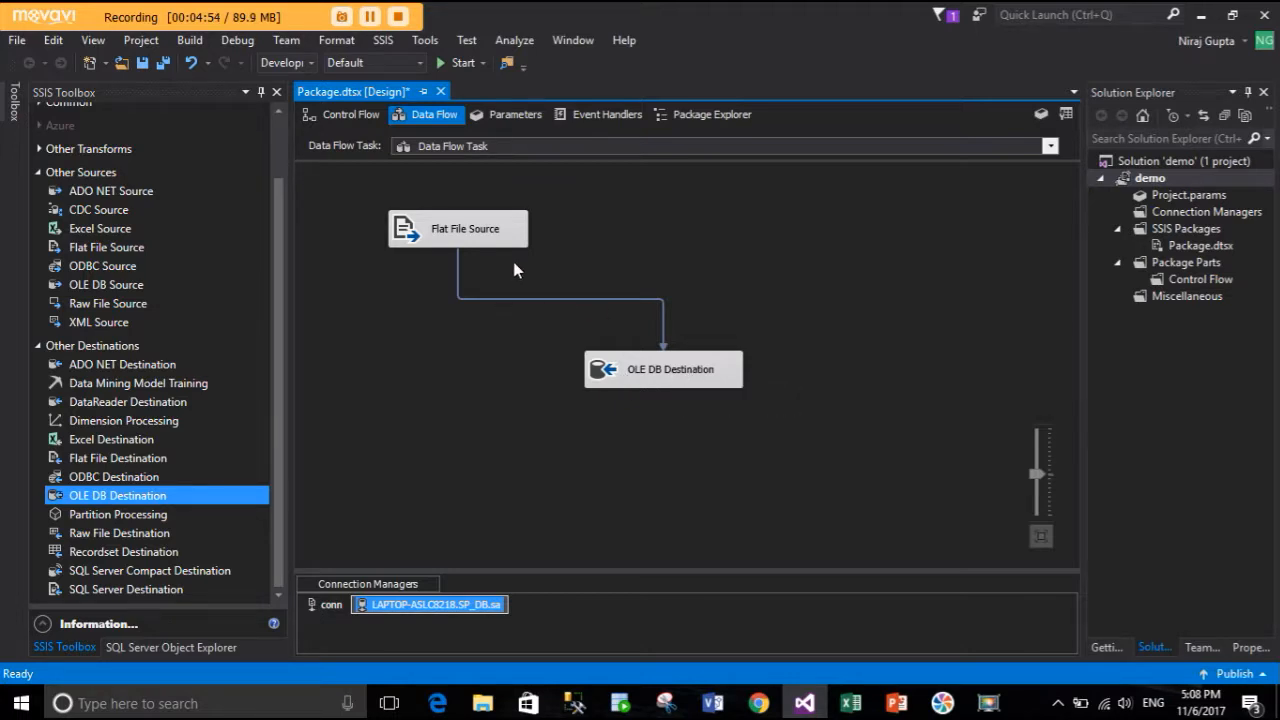
Switch to SQL Server Management Studio and query the P, S and SP tables with the existing select statements.
click(690, 375)
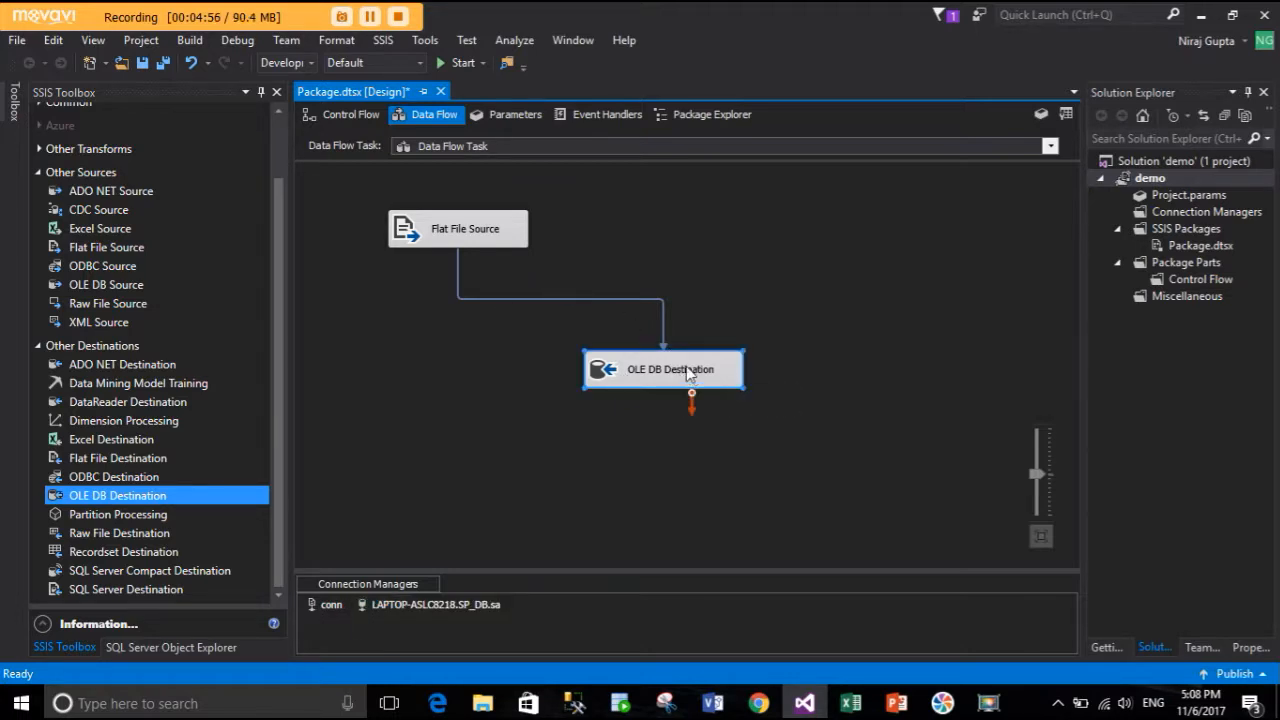
click(449, 238)
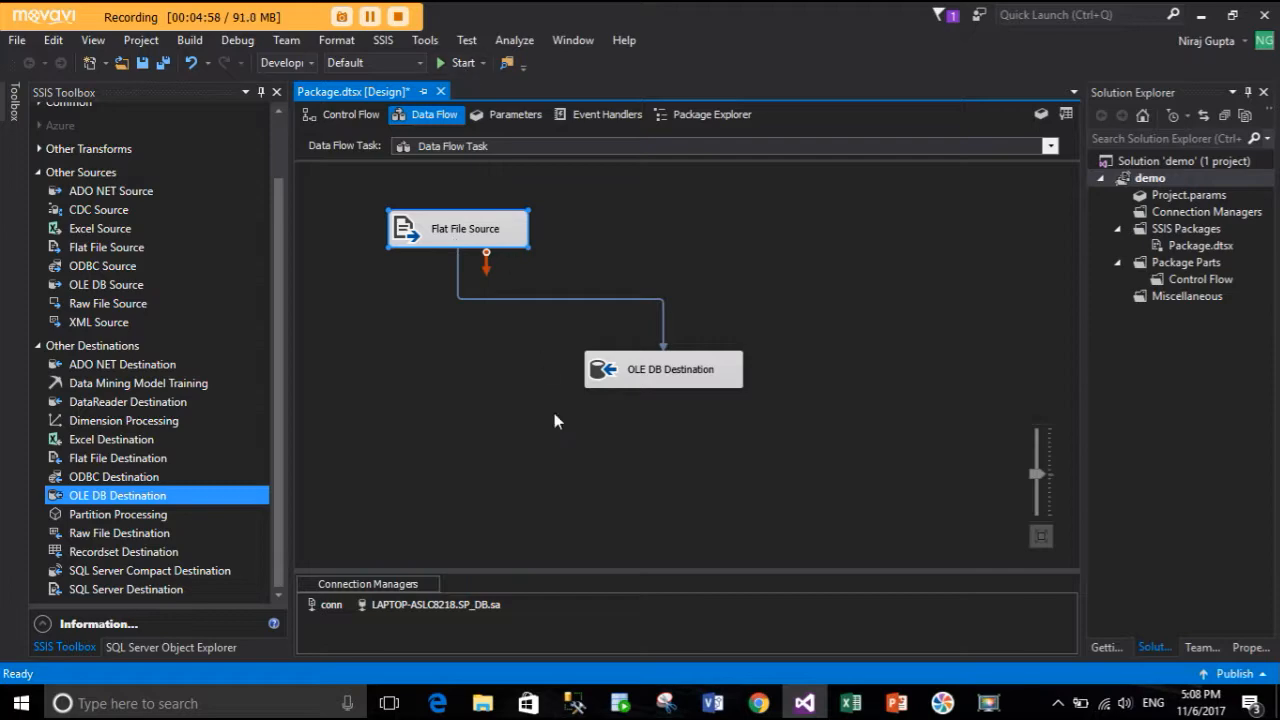
click(576, 704)
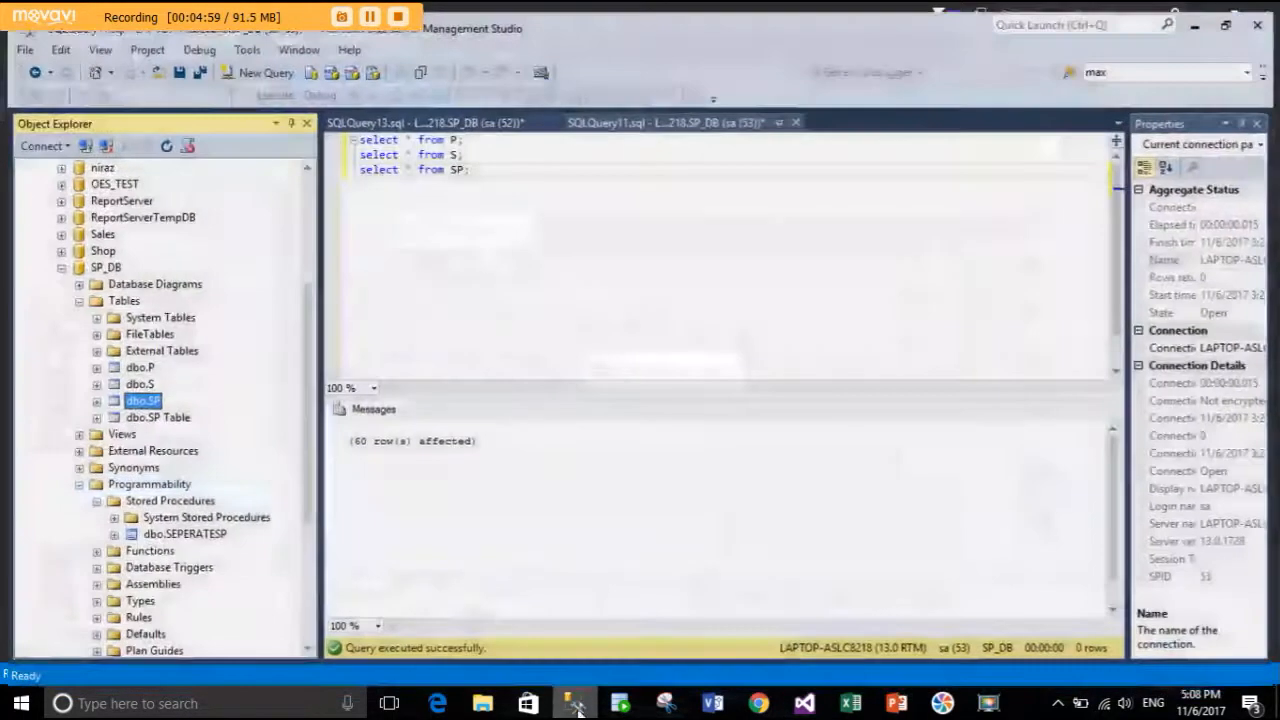
drag(468, 133, 350, 133)
click(456, 132)
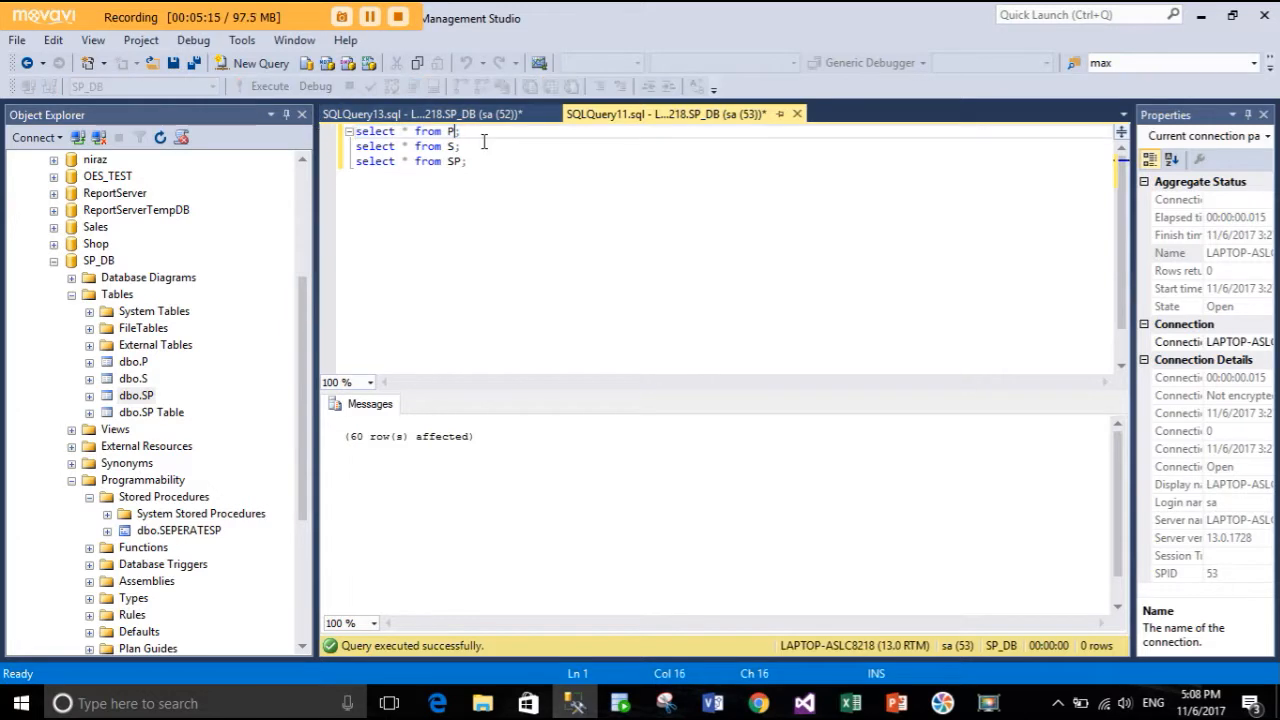
drag(470, 134, 350, 133)
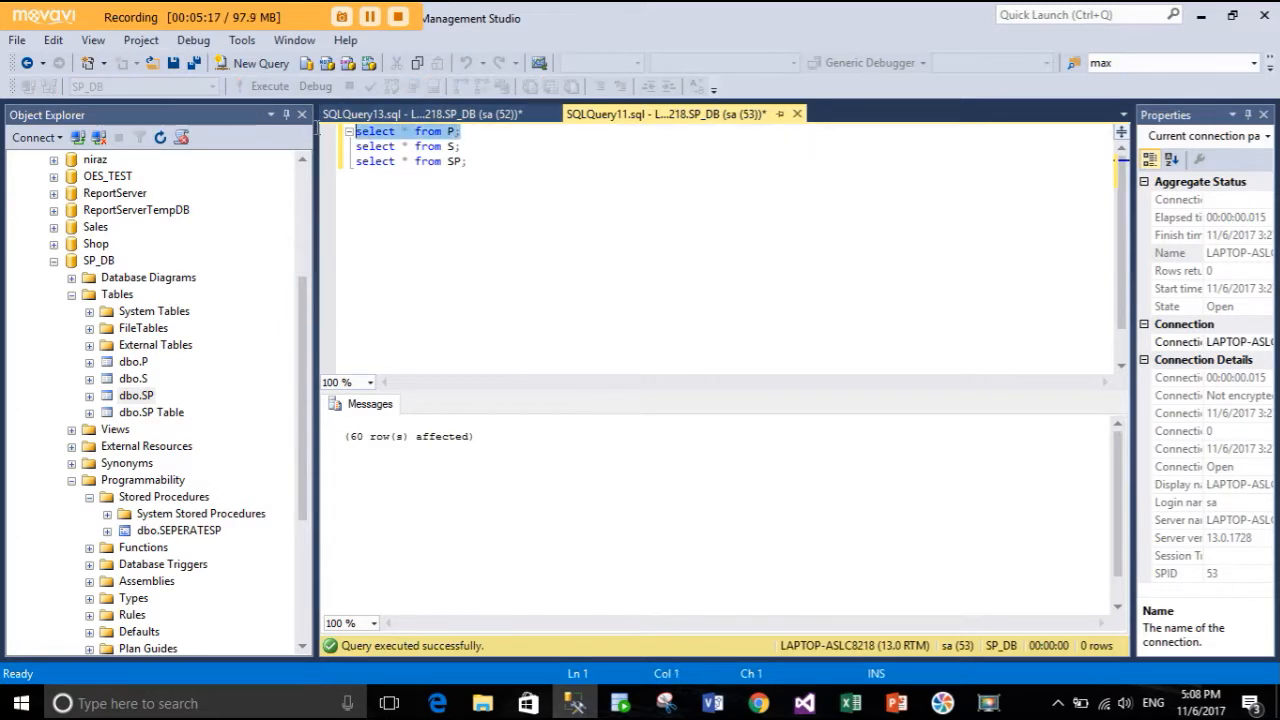
click(270, 90)
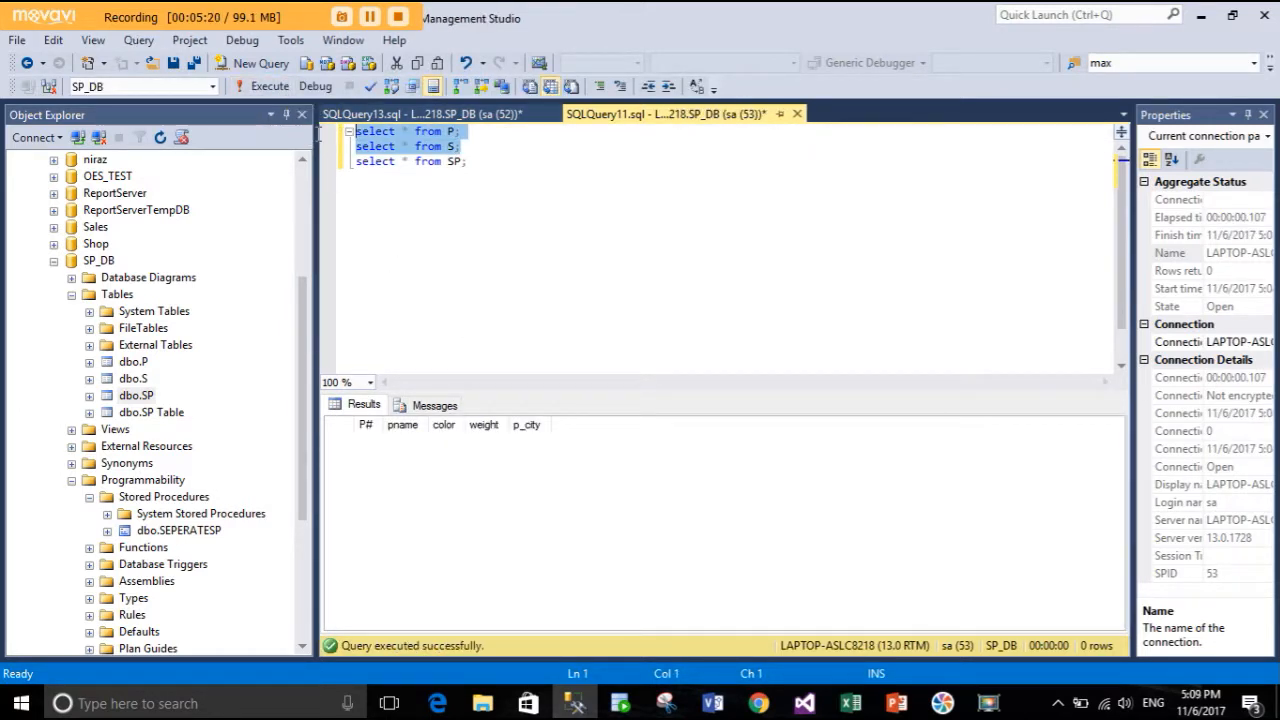
drag(508, 163, 328, 122)
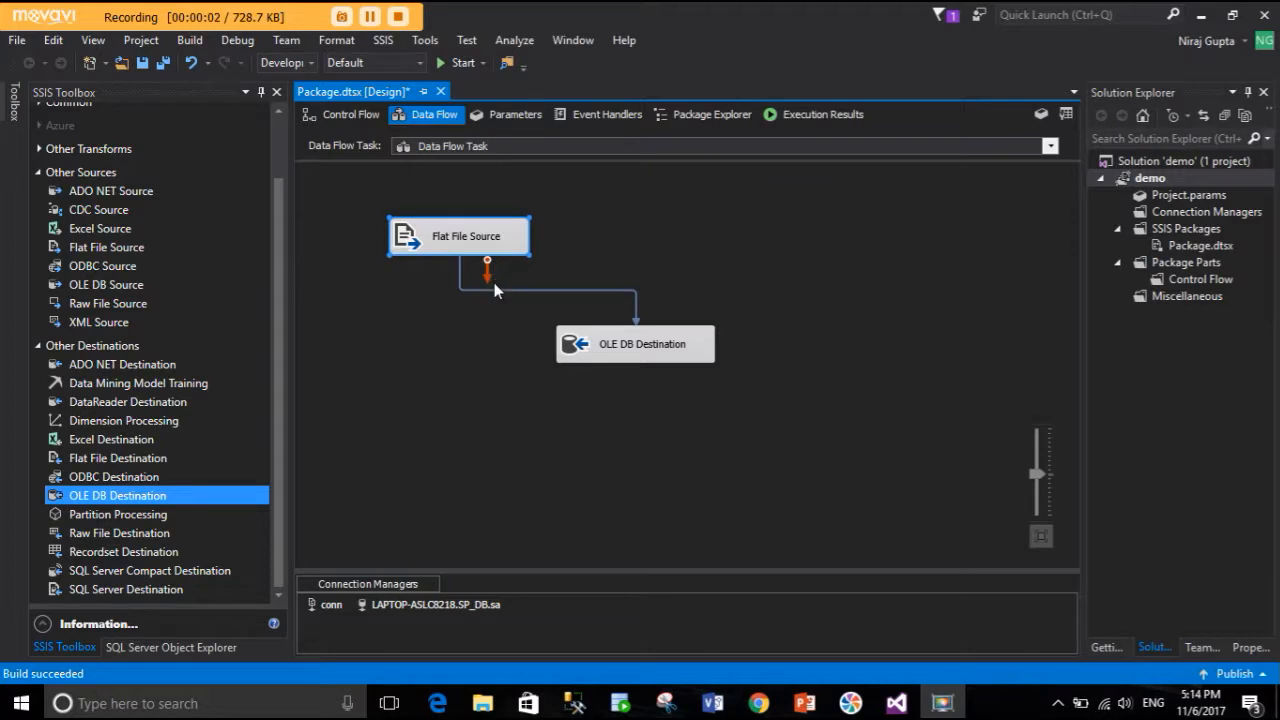
Run the package from Visual Studio, and refresh the tables of SP_DB in SQL Server Management Studio.
click(459, 64)
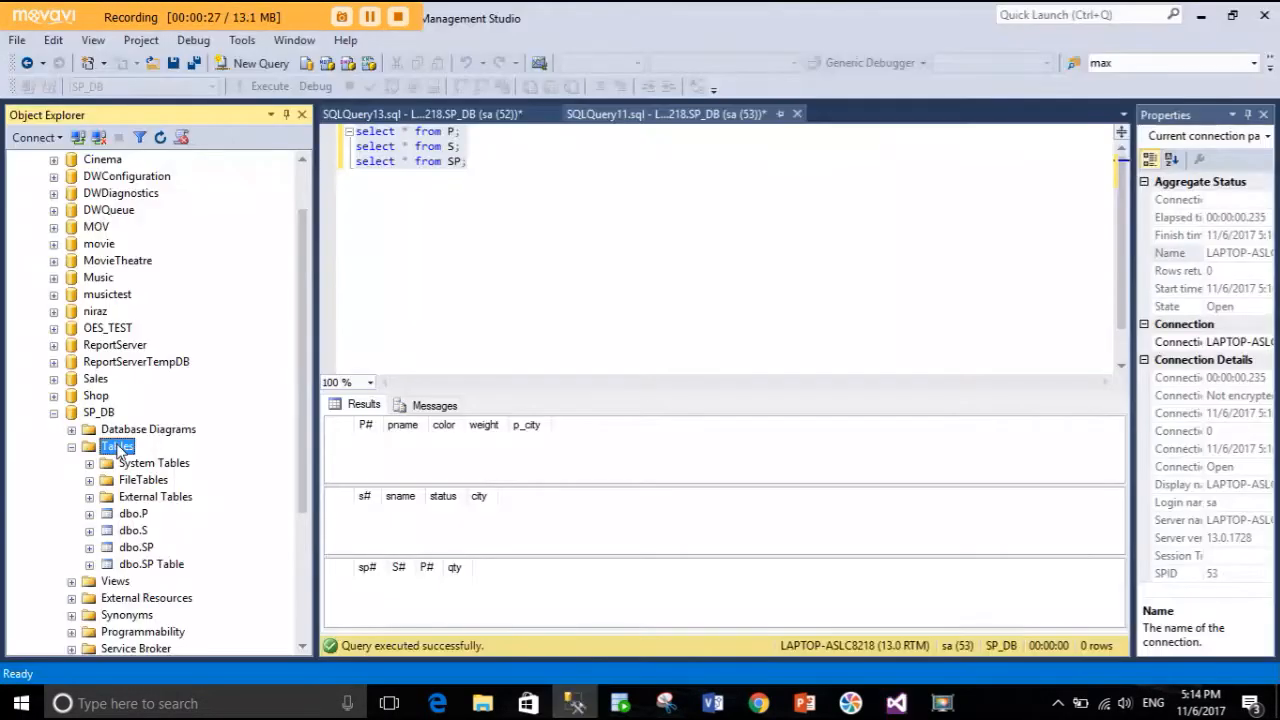
right_click(117, 446)
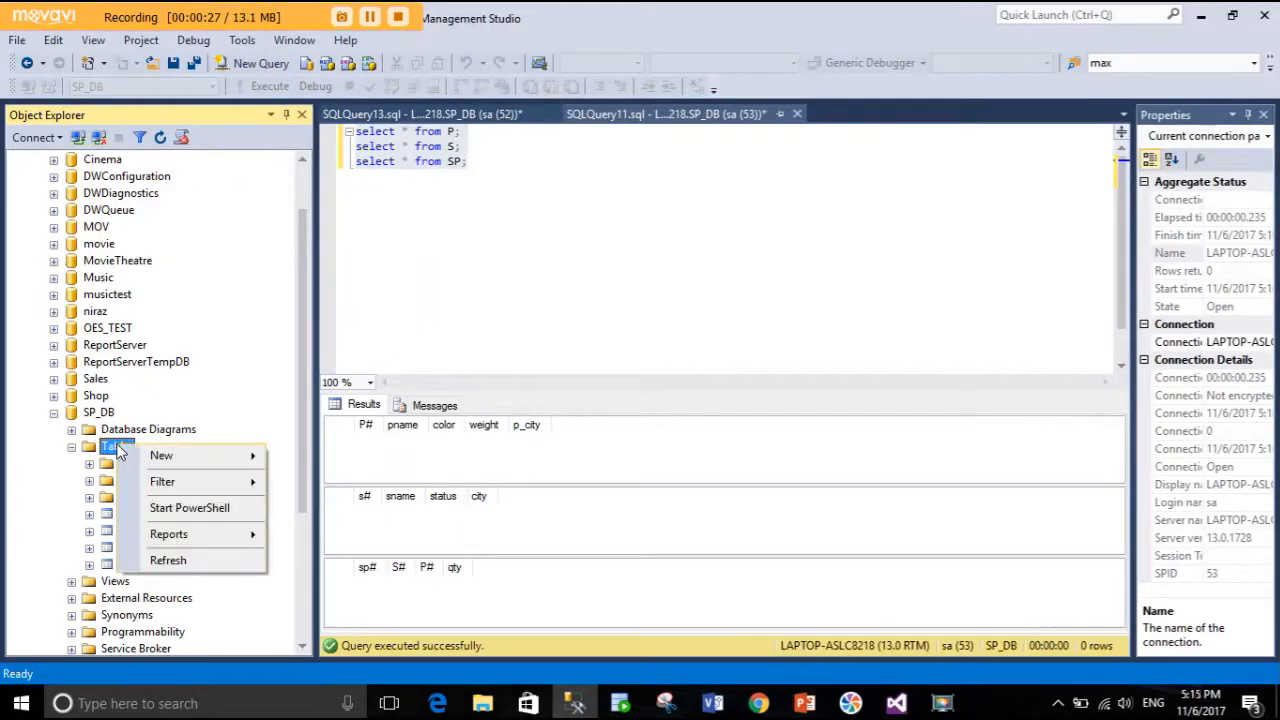
click(165, 560)
click(186, 514)
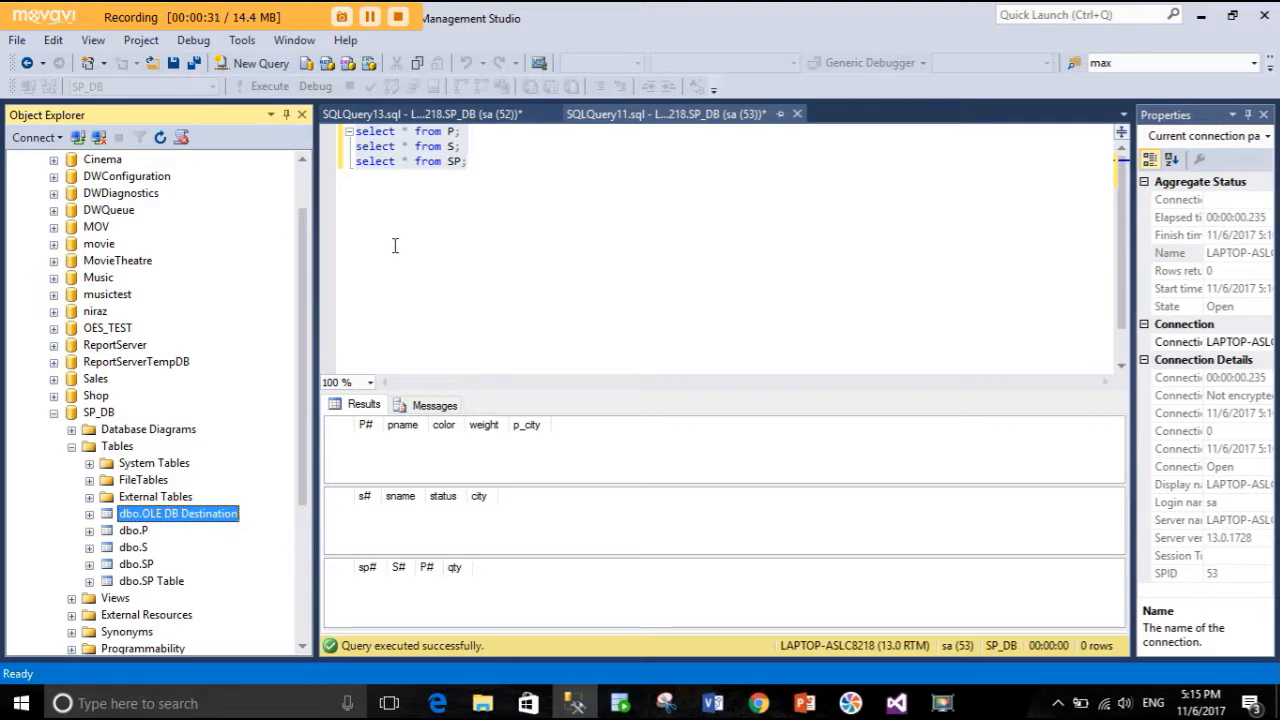
Change the third select statement to read from [dbo].[OLE DB Destination] and execute only that statement.
click(493, 163)
key(BackSpace)
key(BackSpace)
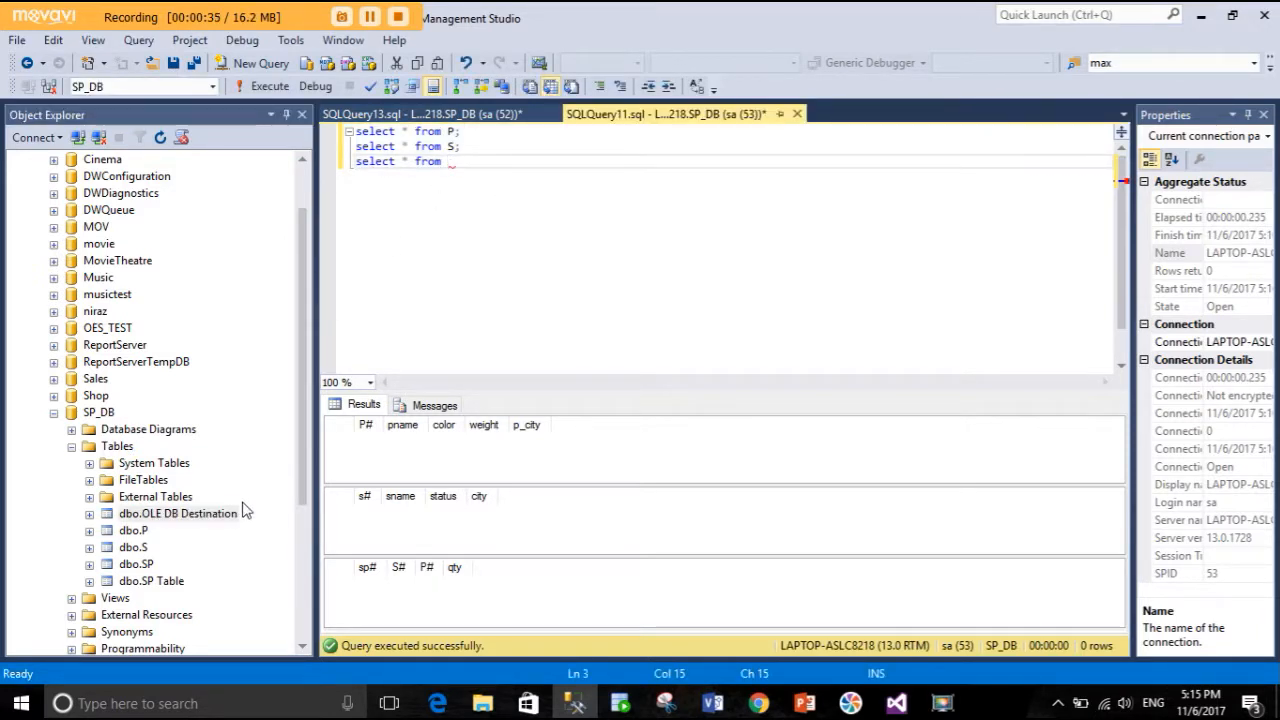
click(215, 514)
key(Escape)
drag(212, 518, 515, 165)
drag(660, 158, 352, 162)
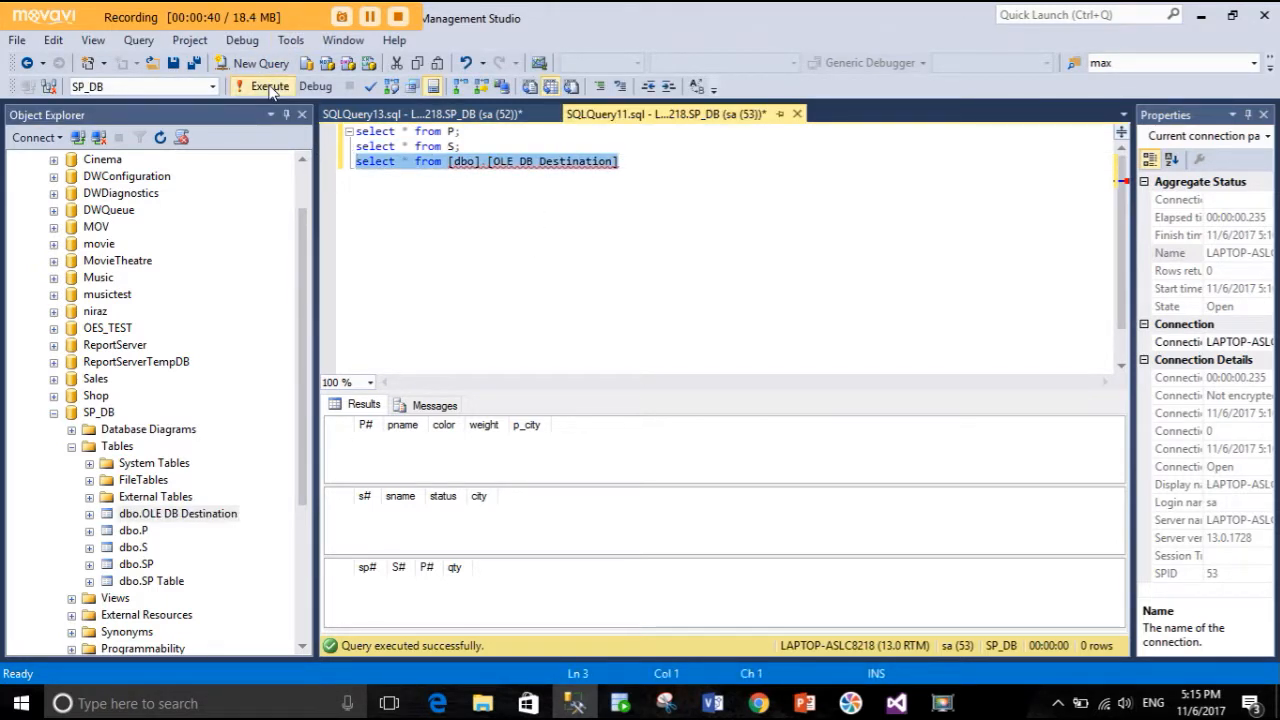
click(264, 86)
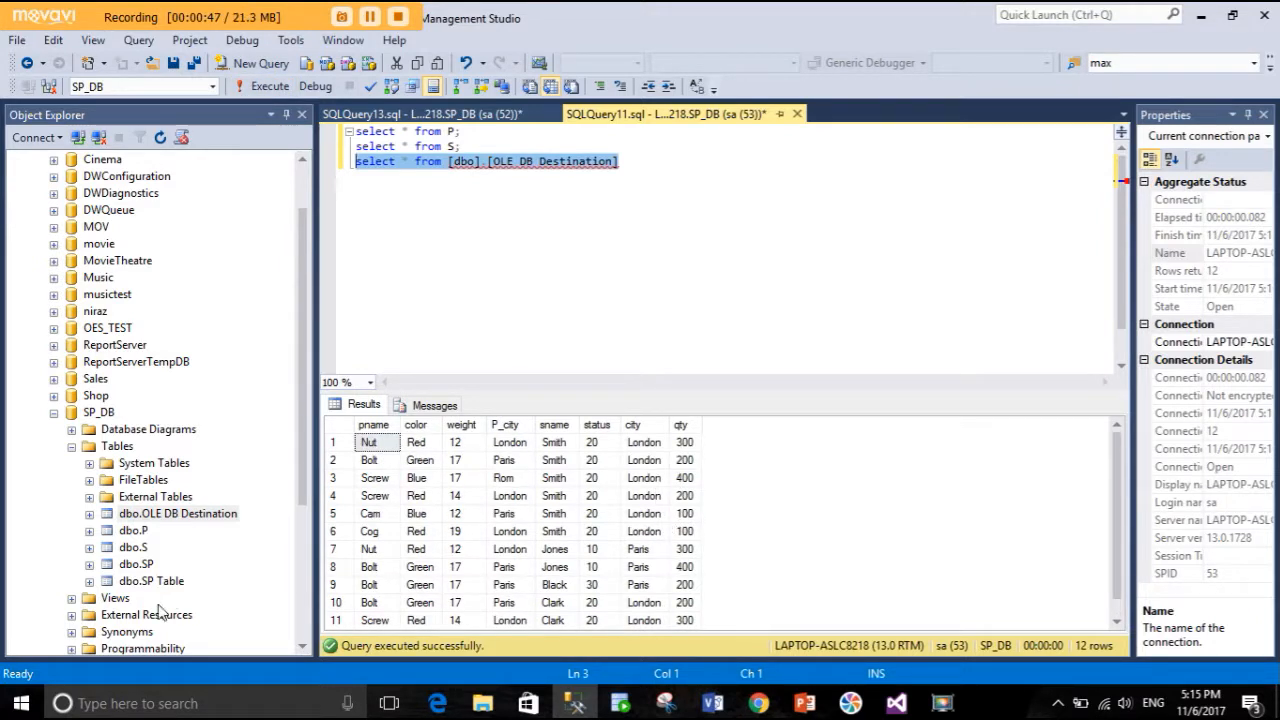
Examine the spStoredProc script in SQLQuery13.sql, including its inserts into the S, P and SP tables from [dbo].[OLE DB Destination].
click(444, 220)
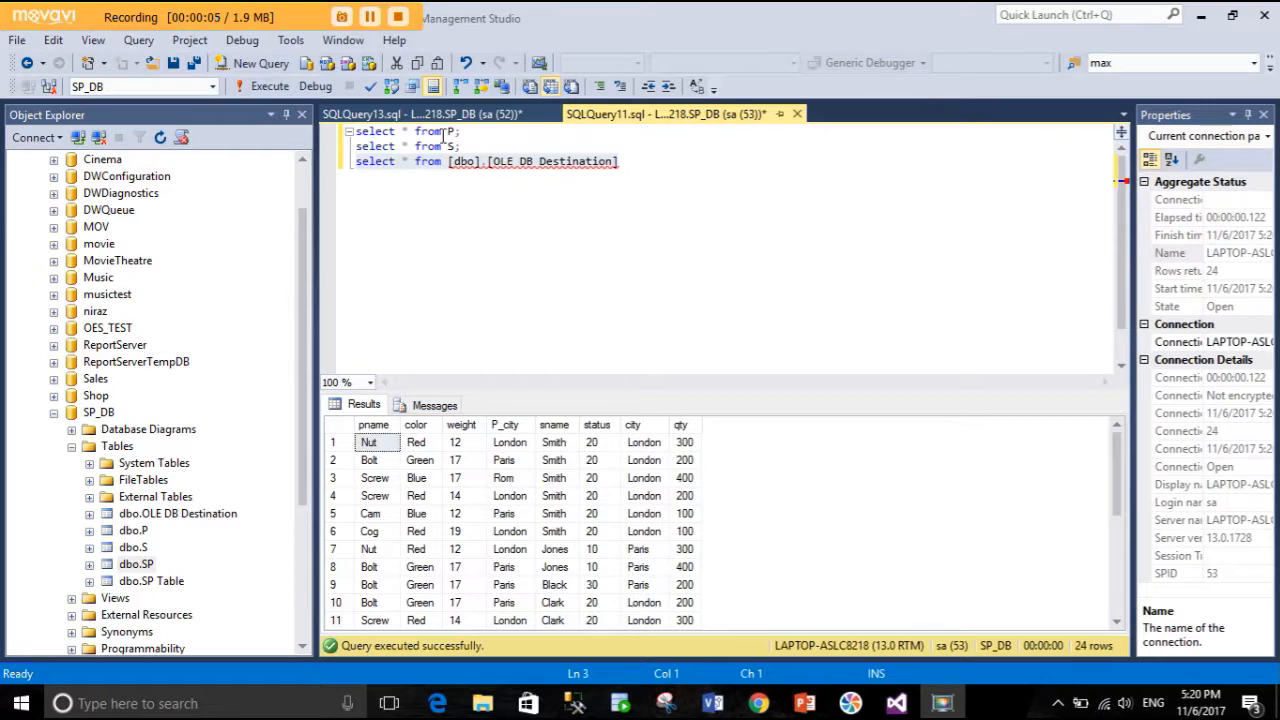
click(450, 115)
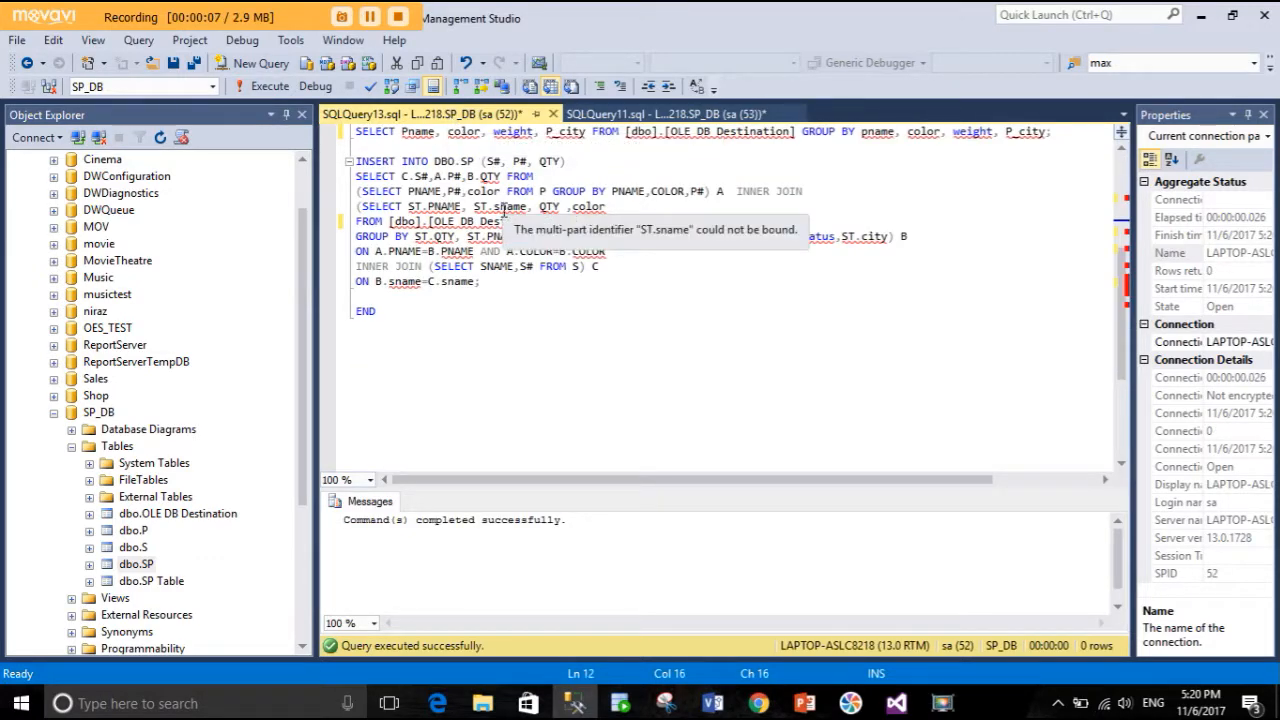
scroll(500, 246, up, 5)
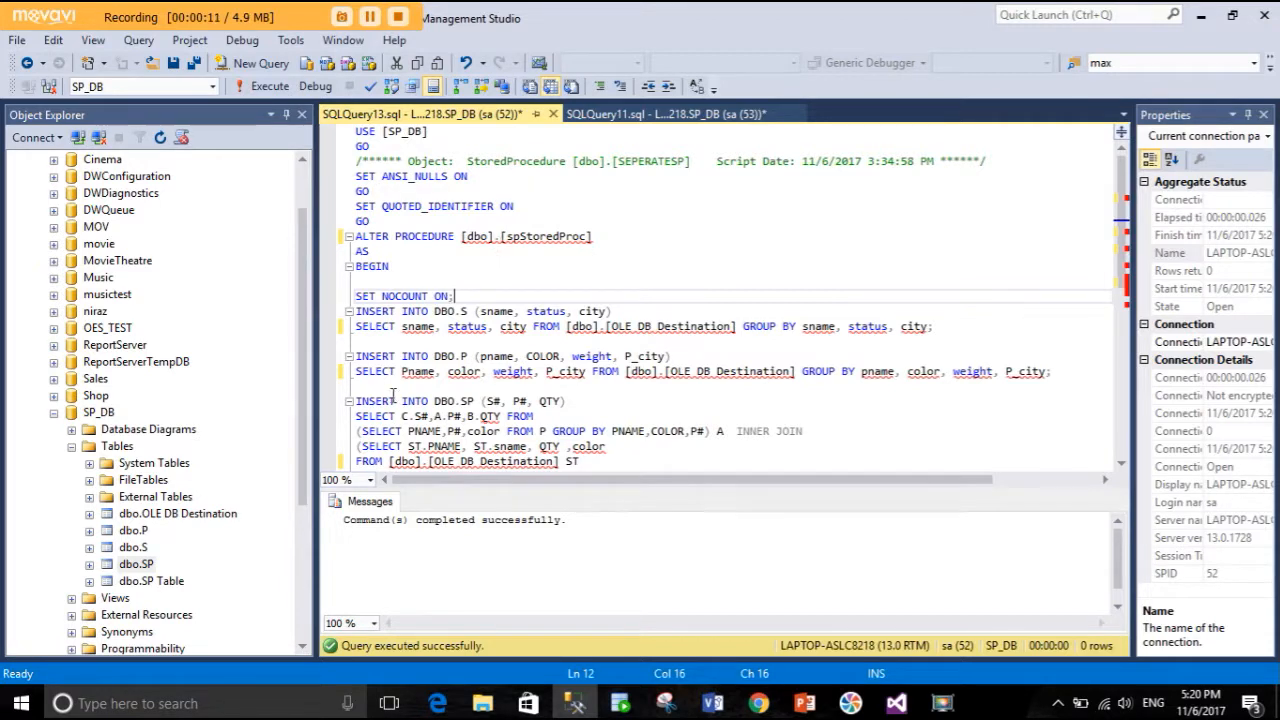
click(140, 531)
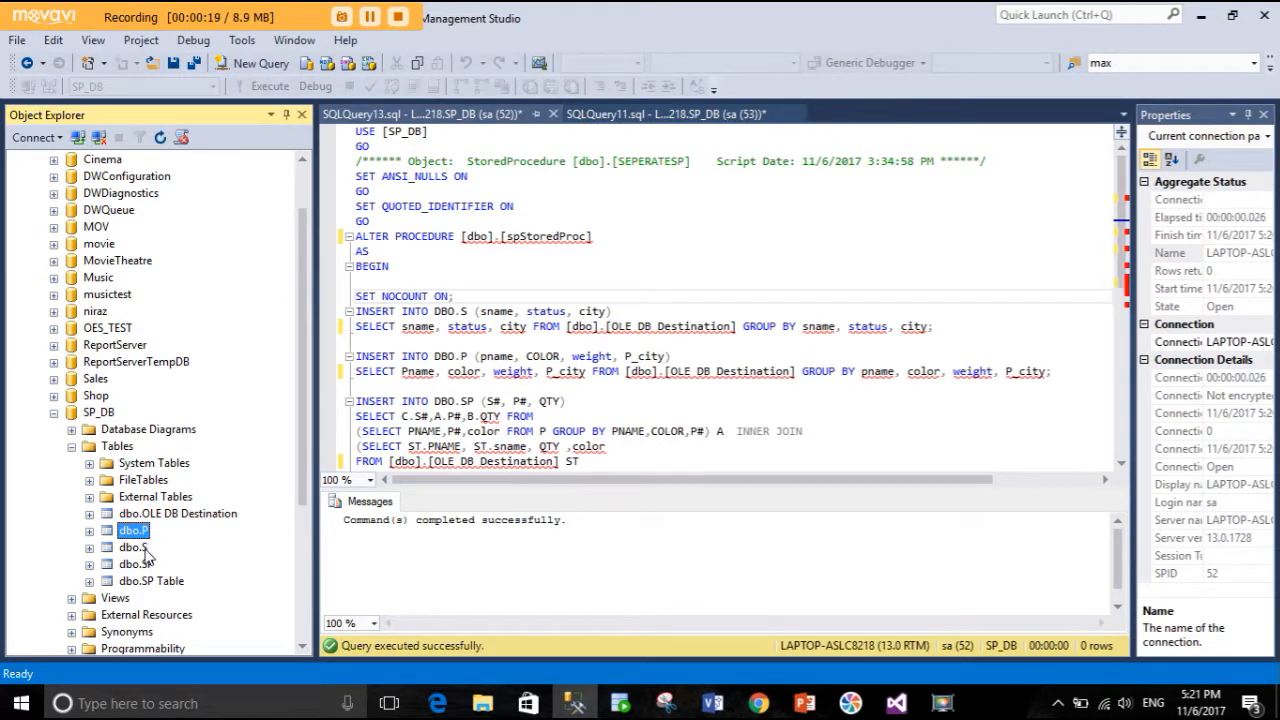
click(146, 550)
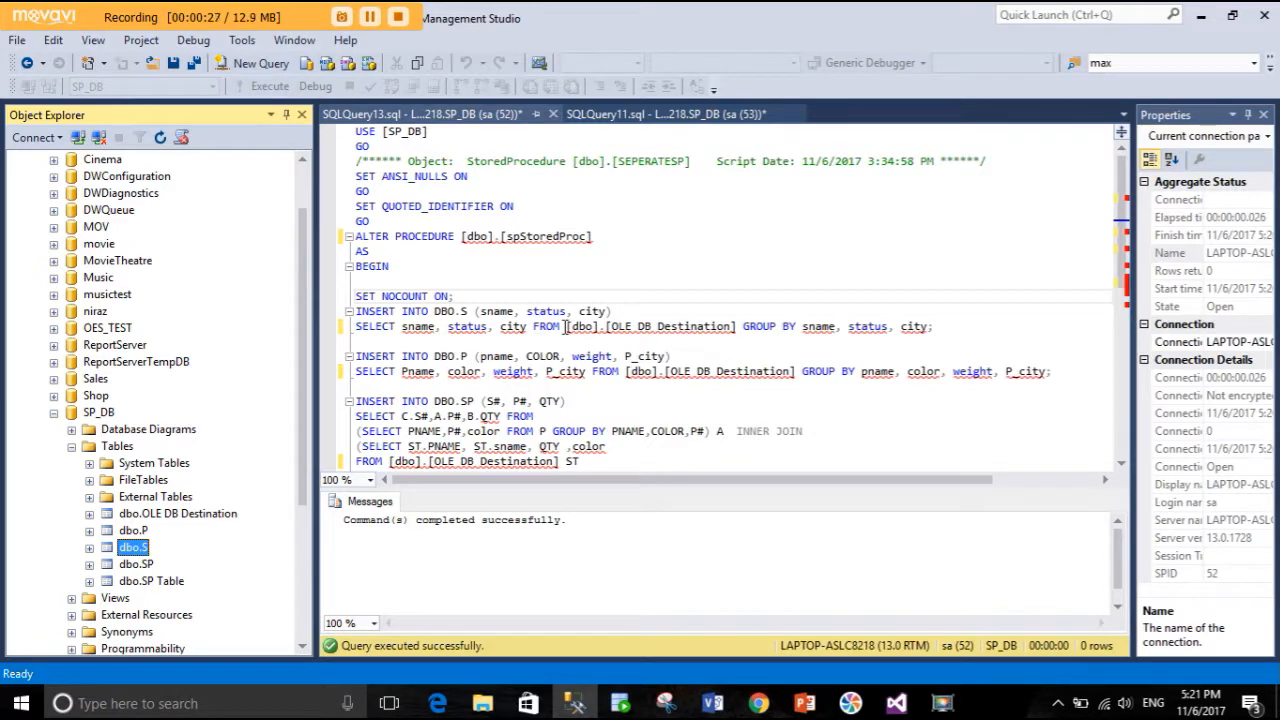
scroll(566, 326, down, 3)
scroll(384, 365, up, 3)
scroll(426, 355, down, 4)
scroll(423, 374, up, 4)
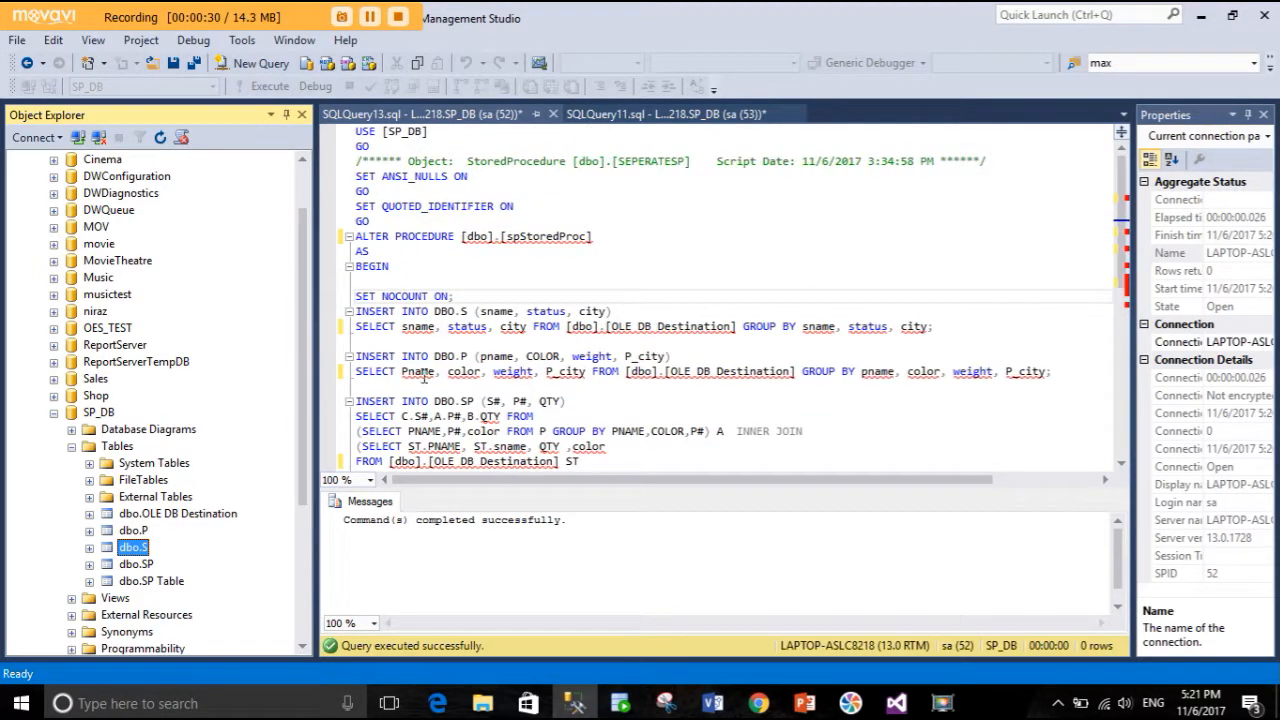
Execute the entire ALTER PROCEDURE [dbo].[spStoredProc] script in SQLQuery13.sql.
click(507, 237)
drag(507, 237, 601, 240)
scroll(547, 357, down, 3)
drag(411, 431, 380, 20)
click(268, 86)
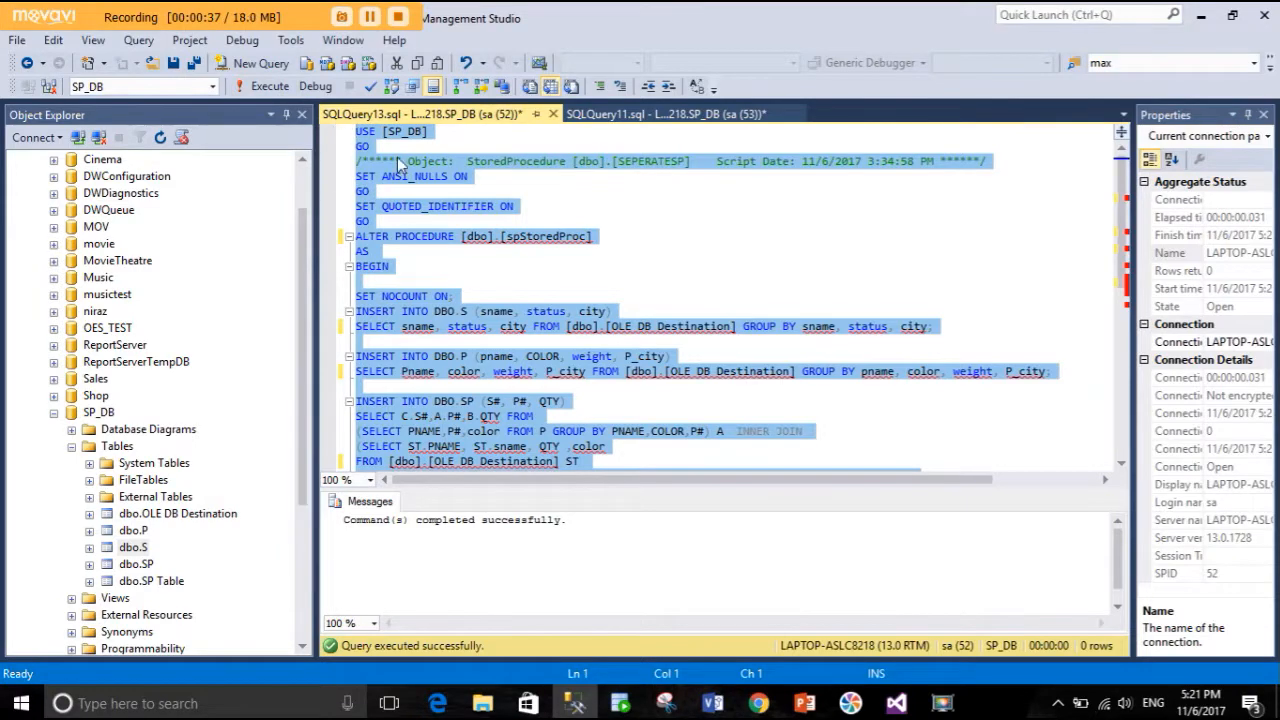
Switch to Visual Studio, add an Execute SQL Task to the package's control flow, and connect the Data Flow Task to it.
click(900, 703)
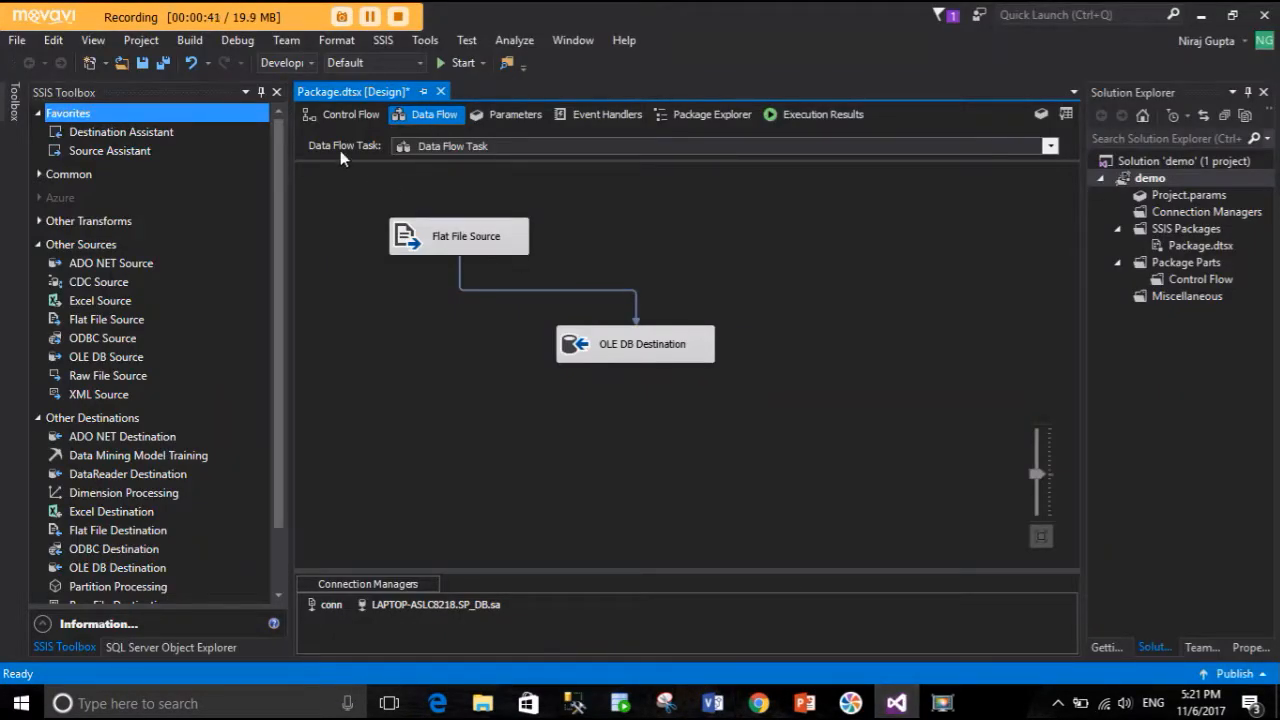
click(350, 118)
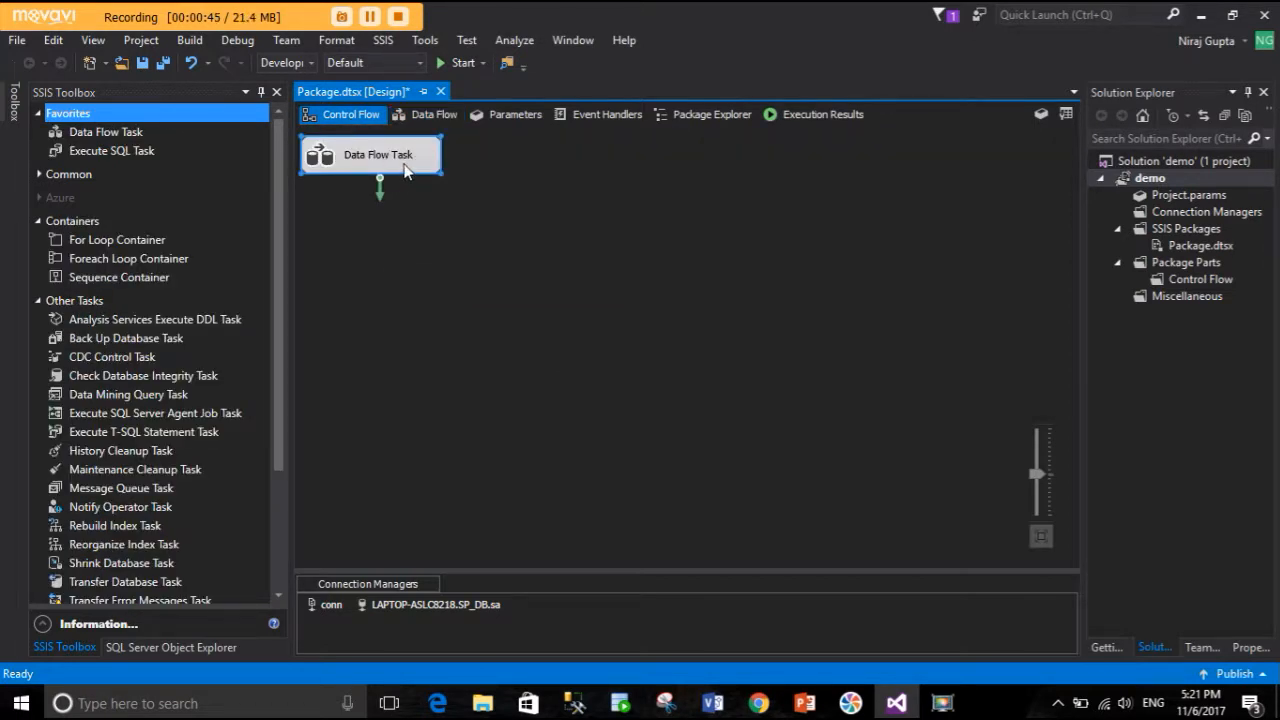
click(104, 152)
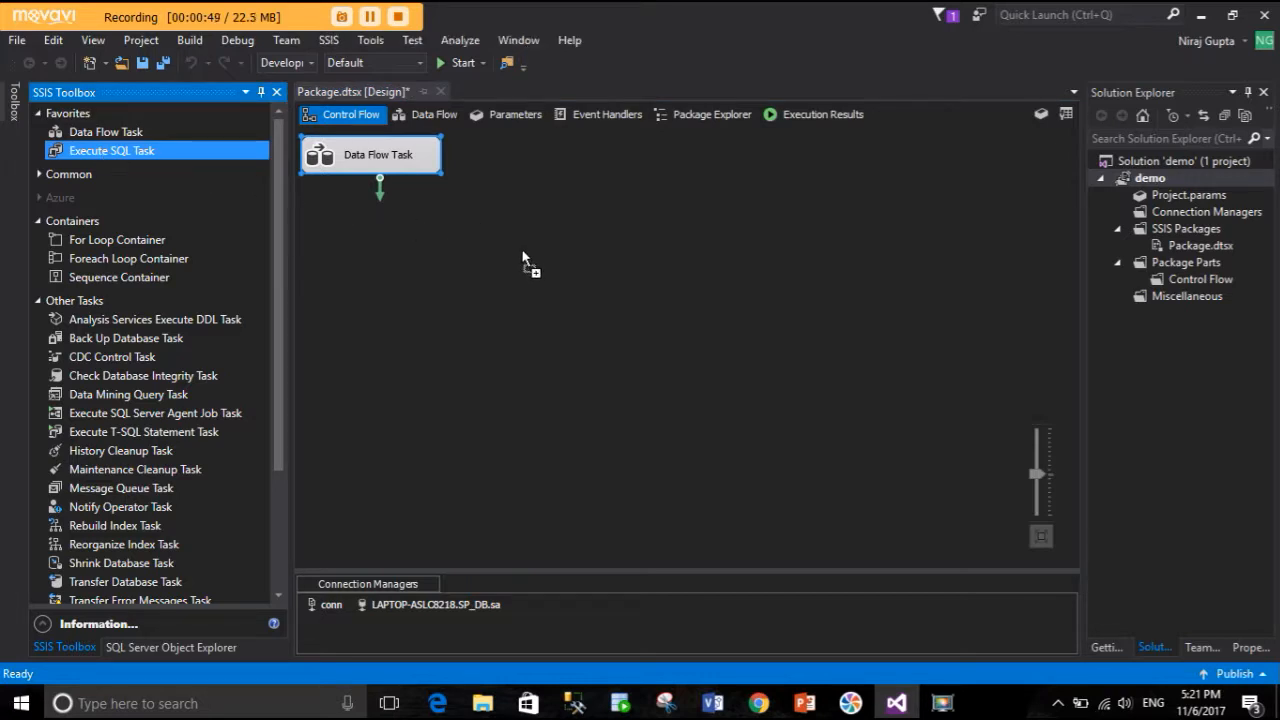
drag(538, 249, 538, 250)
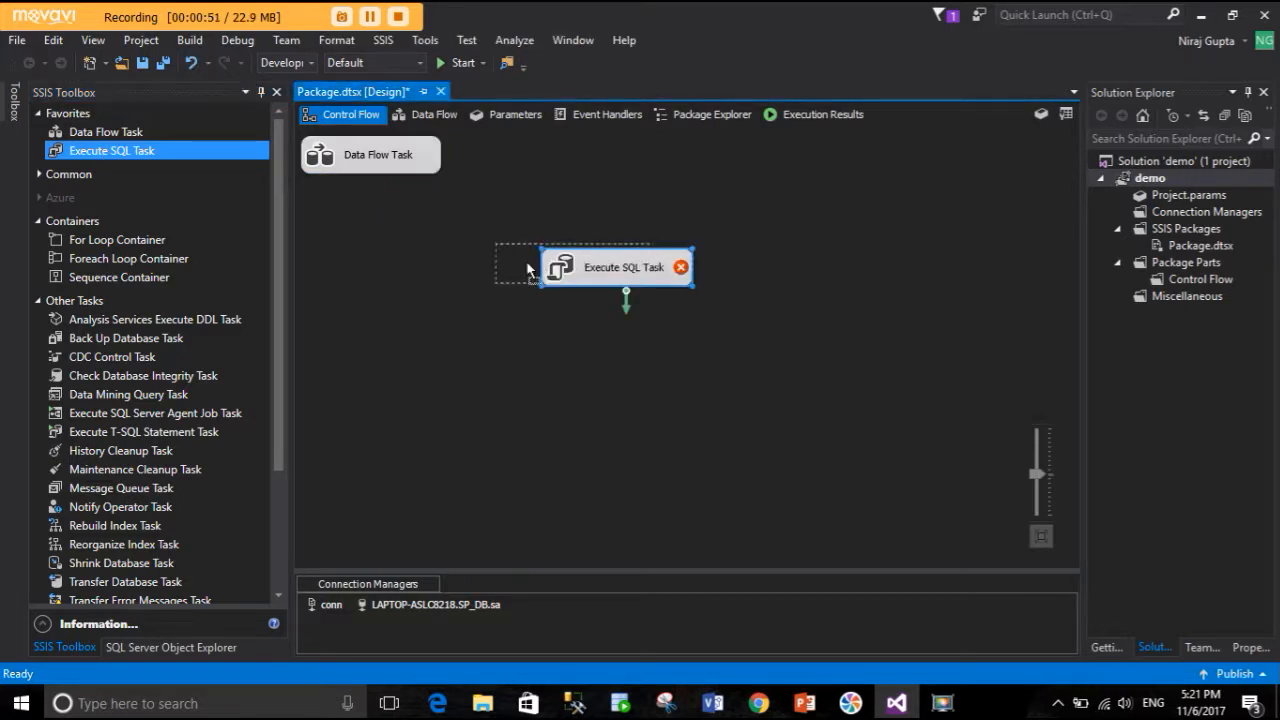
click(380, 157)
drag(379, 188, 560, 258)
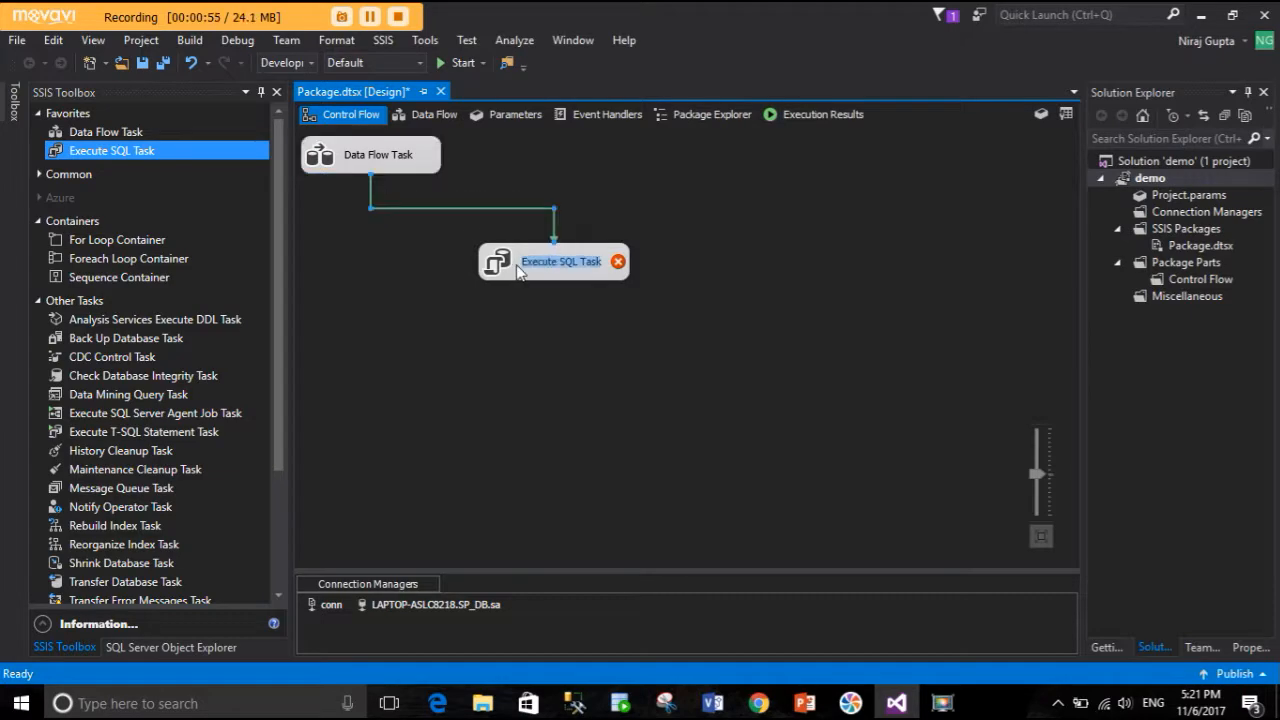
click(512, 310)
Open the Execute SQL Task for editing and set its connection to LAPTOP-ASLC8218.SP_DB.sa.
double_click(498, 272)
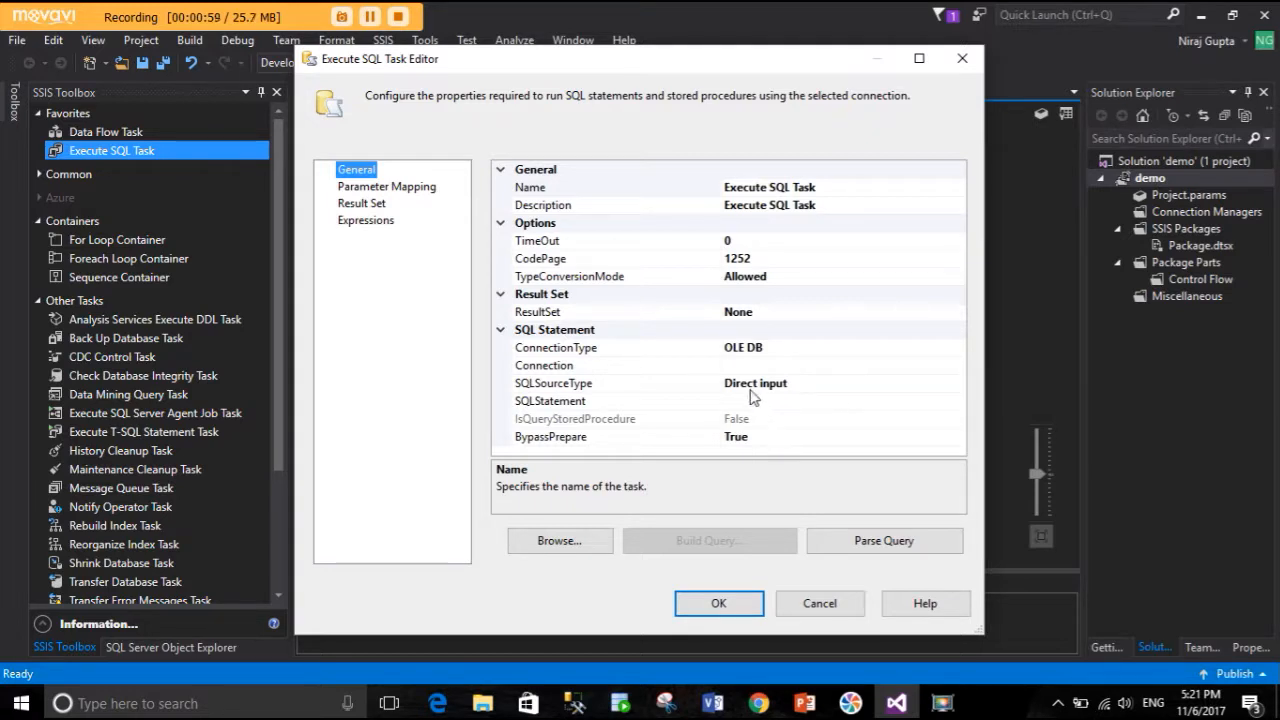
click(898, 364)
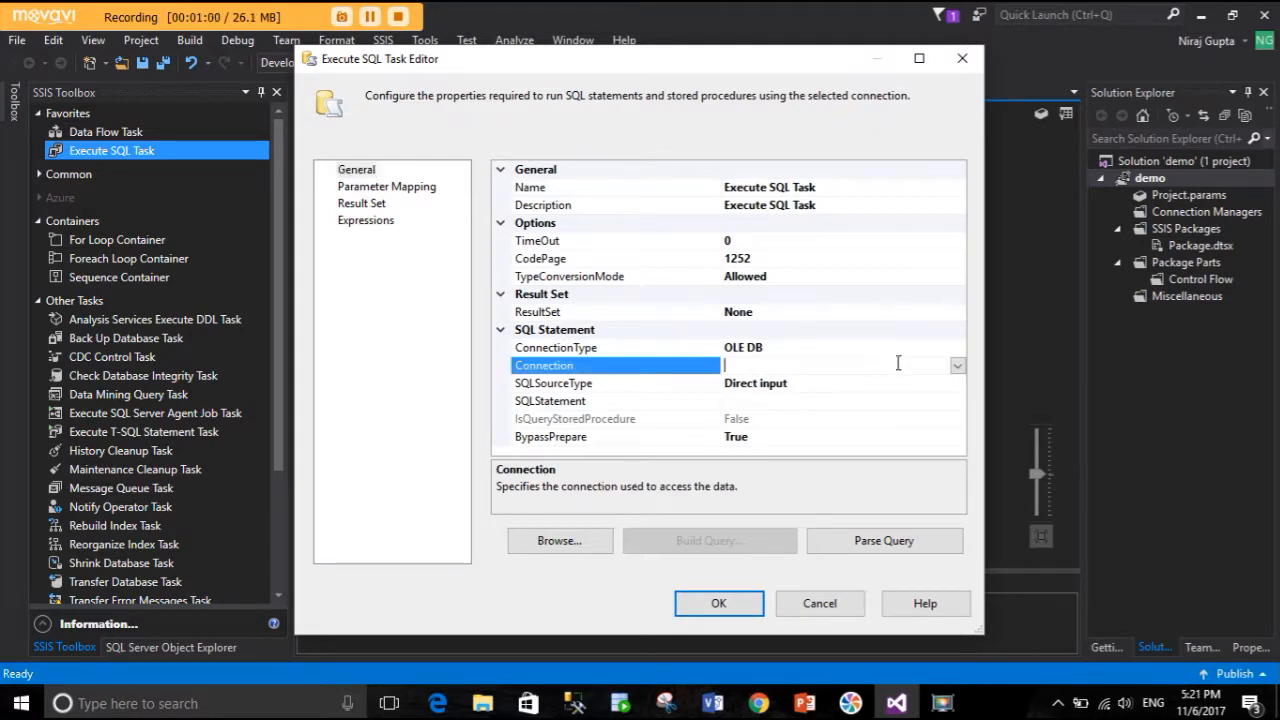
click(957, 365)
click(850, 408)
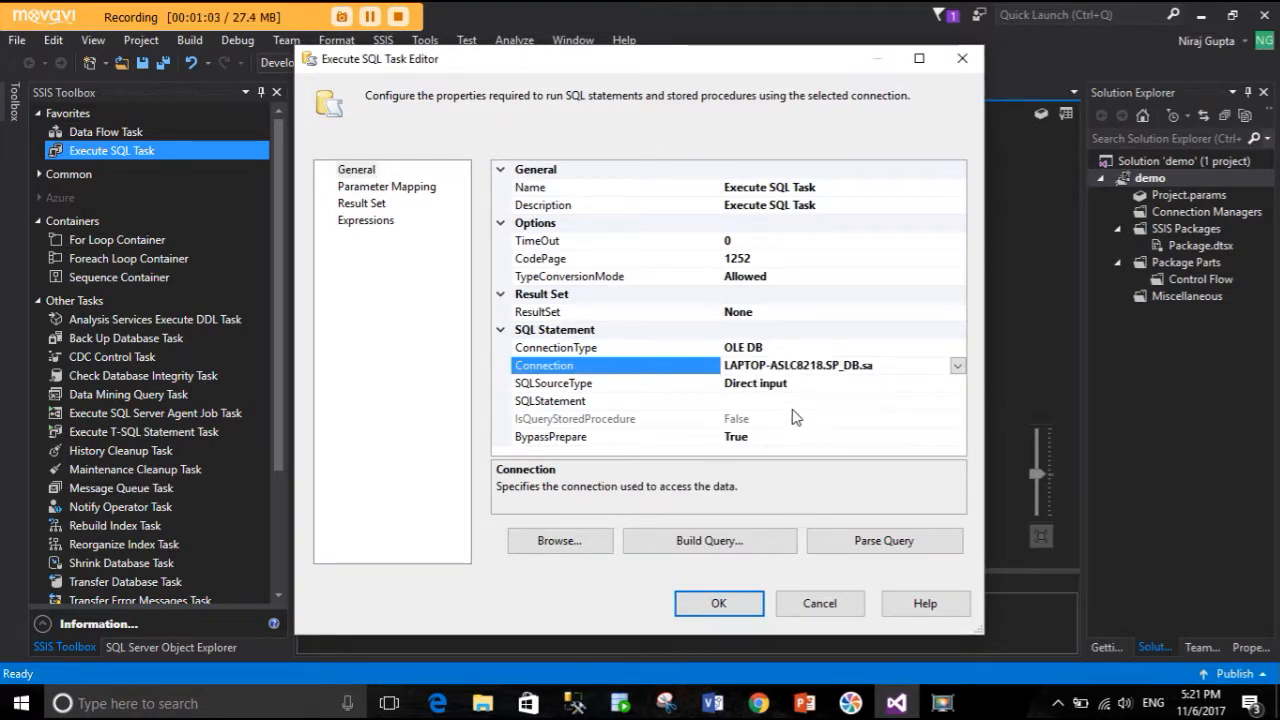
Set the task's SQL statement to EXEC [dbo].[spStoredProc] and accept the task settings.
click(808, 402)
click(957, 402)
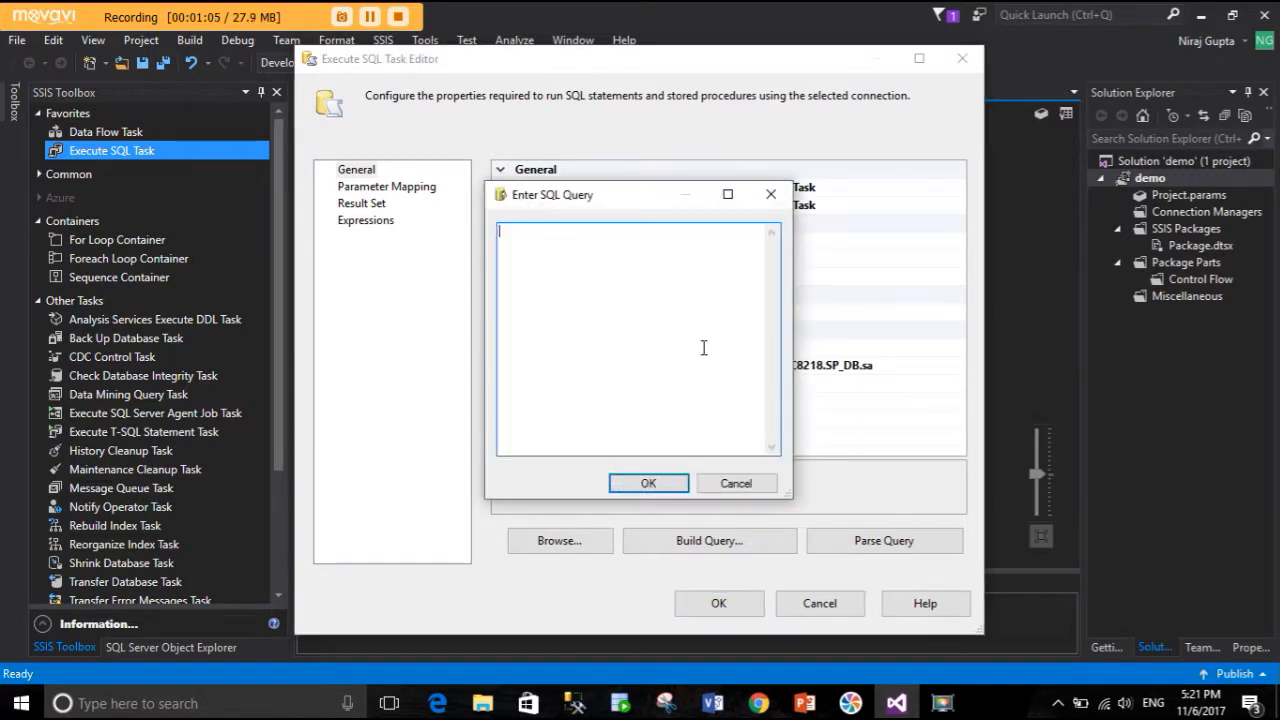
text(EXEC)
text([dbo].[spStoredProc])
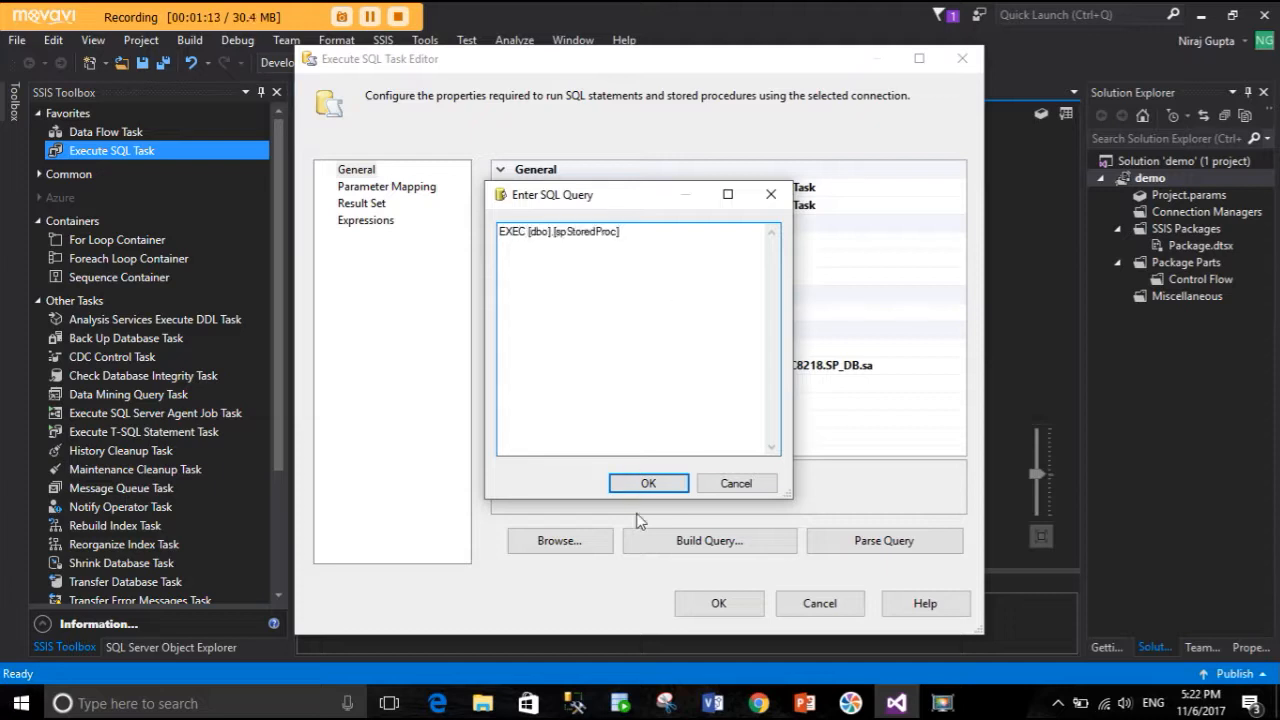
click(650, 485)
click(708, 600)
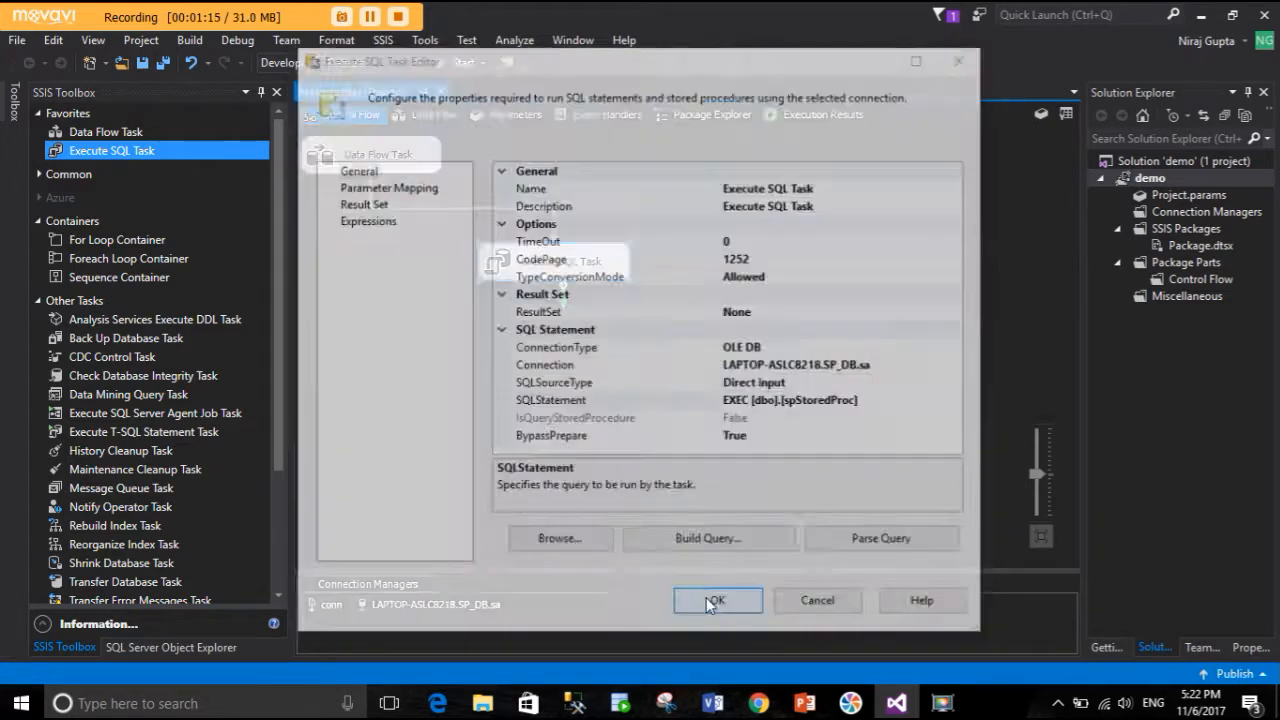
click(483, 309)
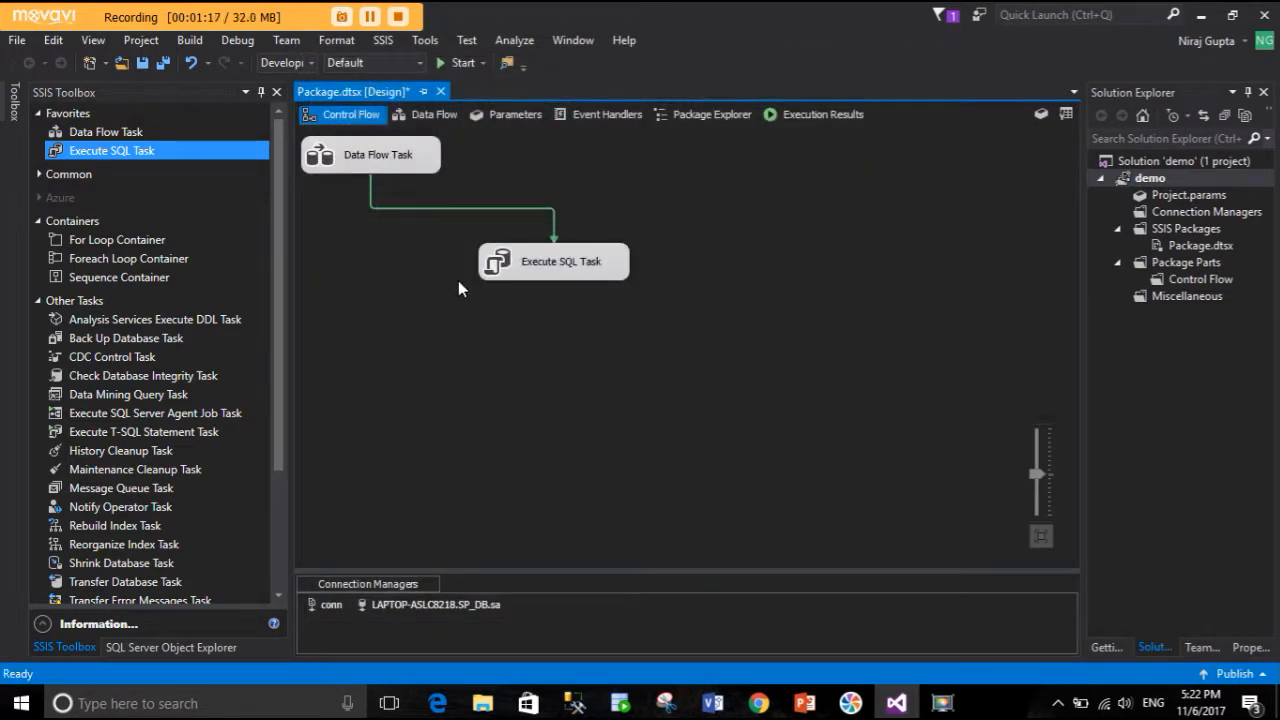
Run the package, and execute only the select statements for P and S in SQLQuery11.sql in SQL Server Management Studio.
click(454, 68)
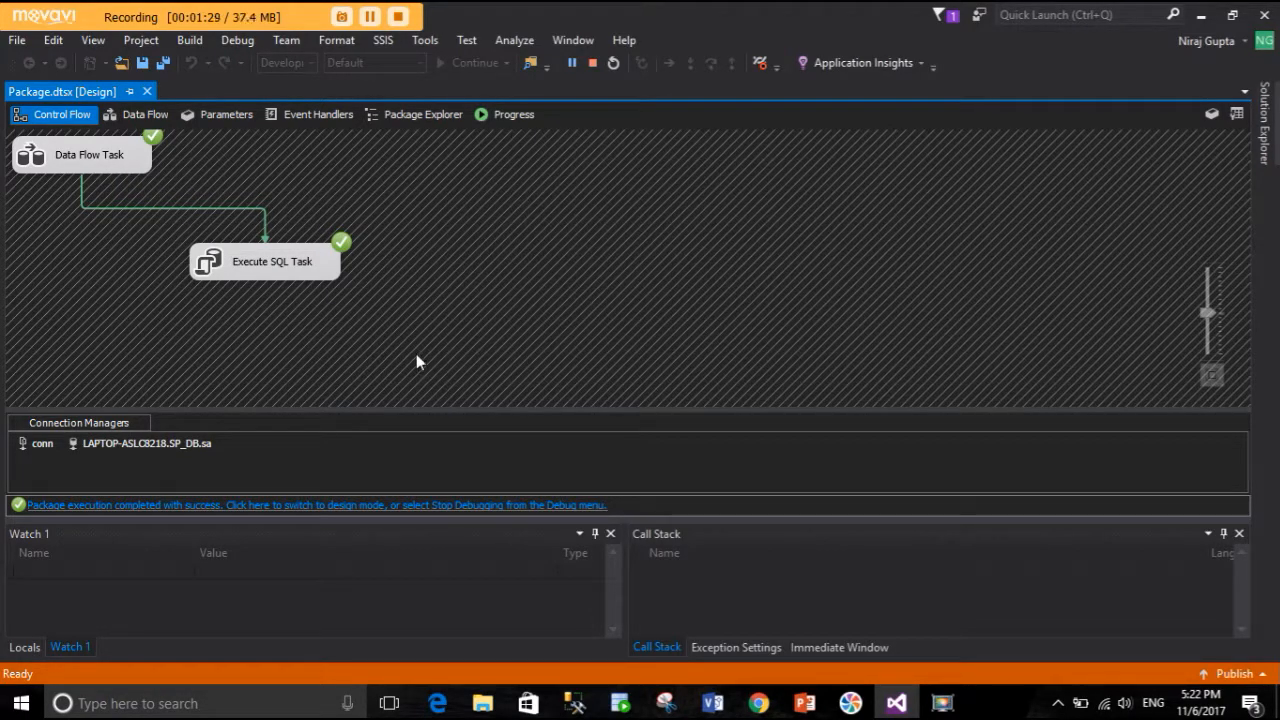
click(576, 705)
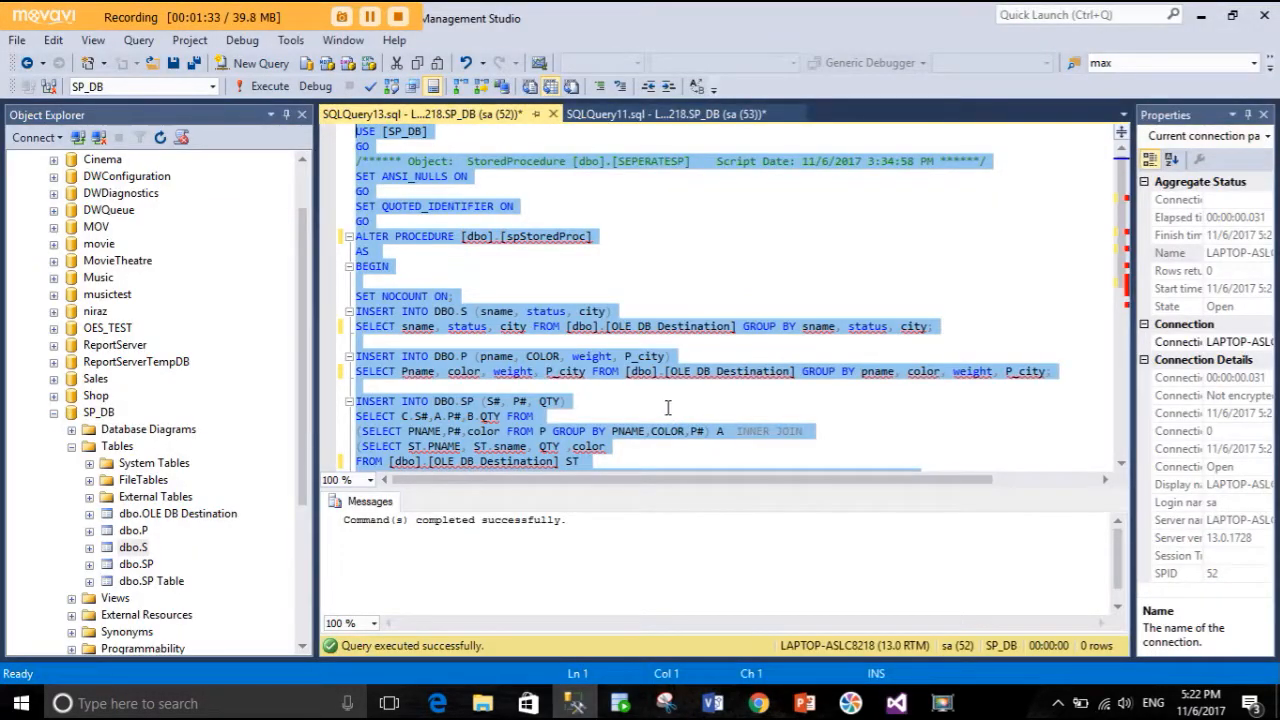
click(626, 116)
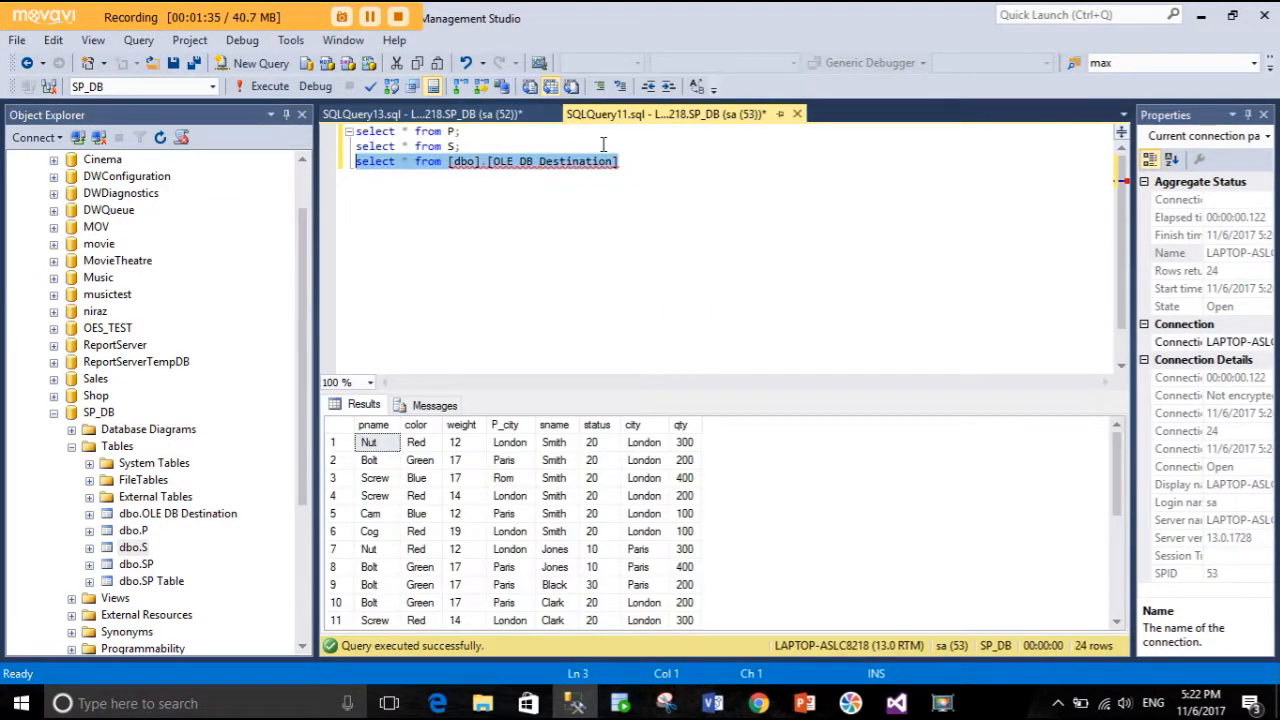
drag(475, 144, 352, 131)
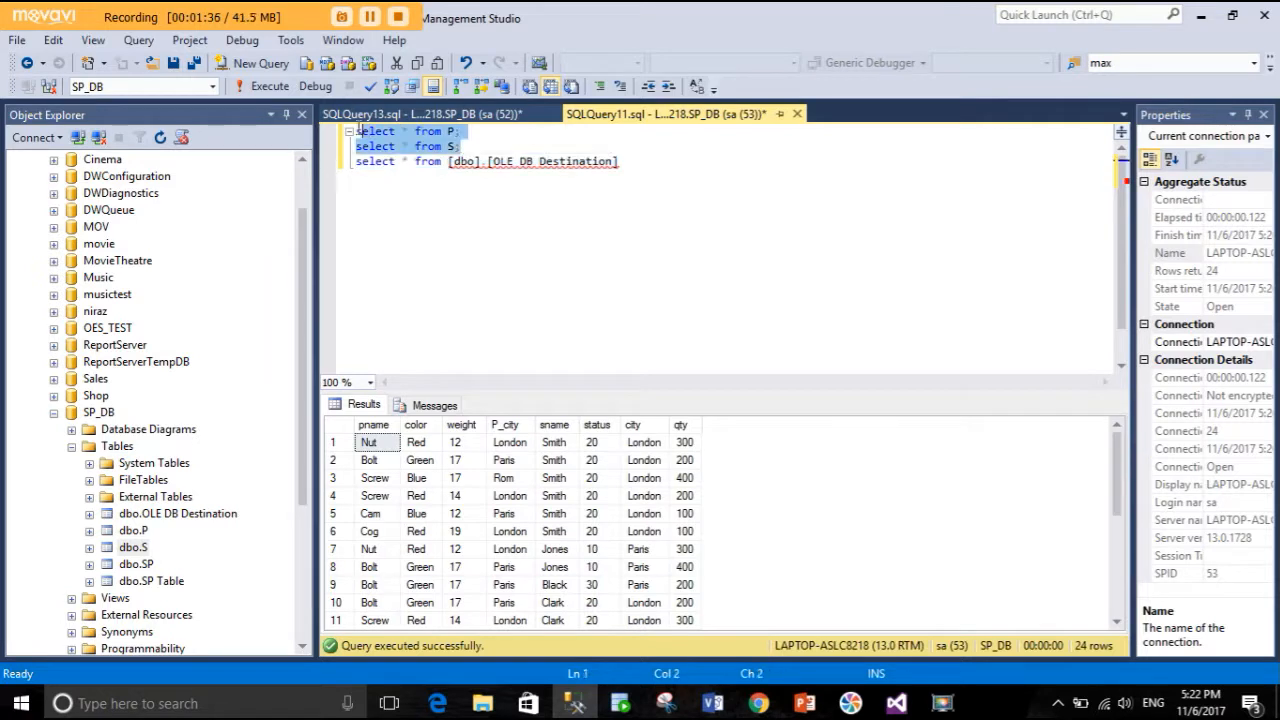
click(279, 90)
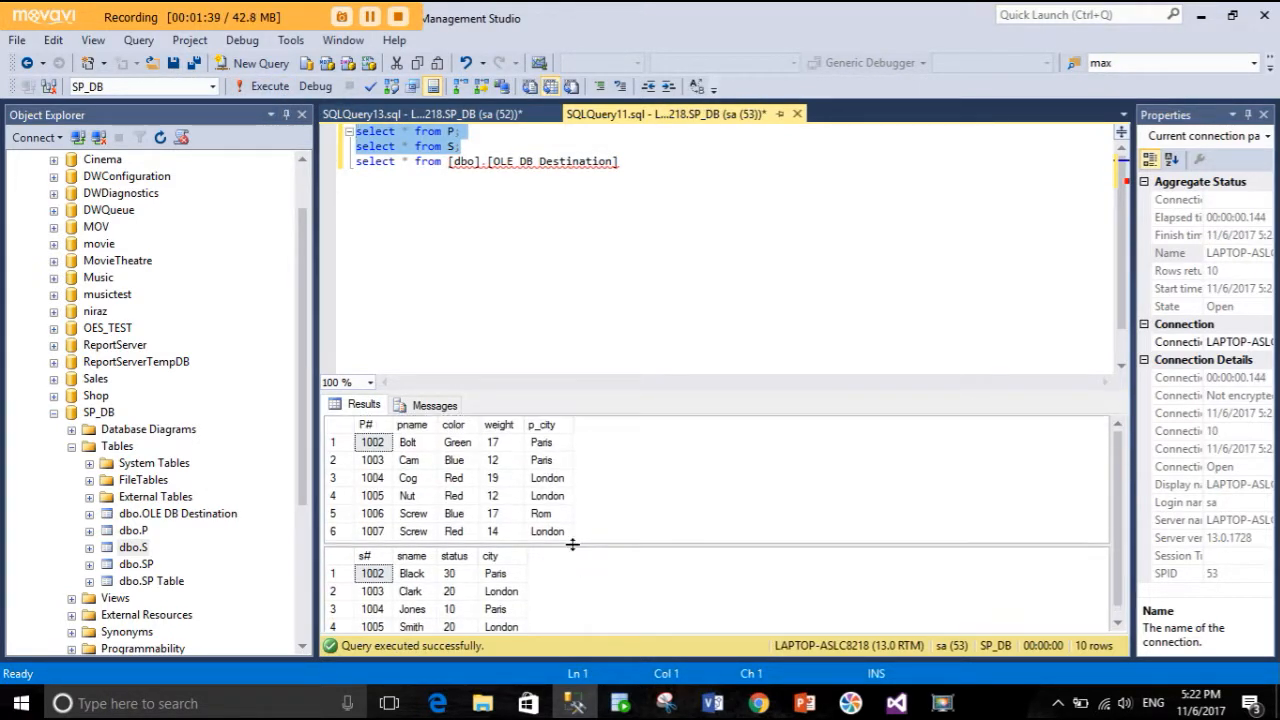
Add the statement select * from SP; below the select from S, and execute only that statement.
click(477, 144)
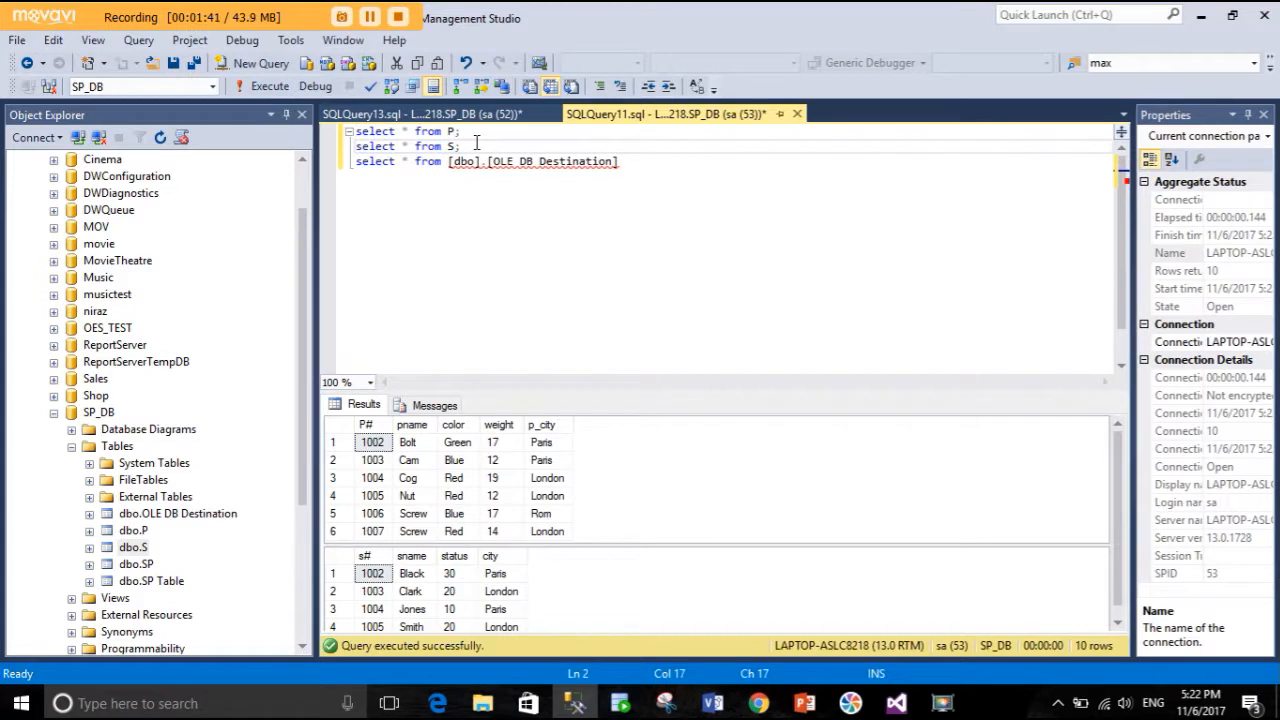
key(Return)
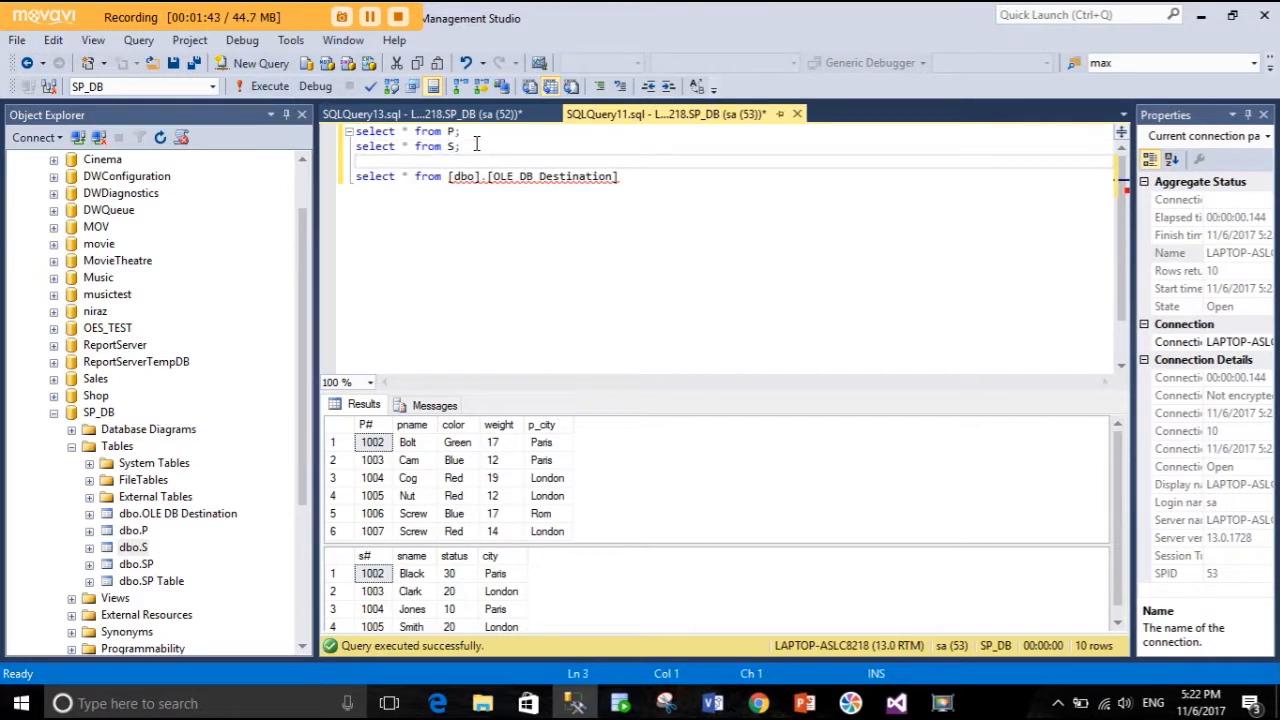
text(select * )
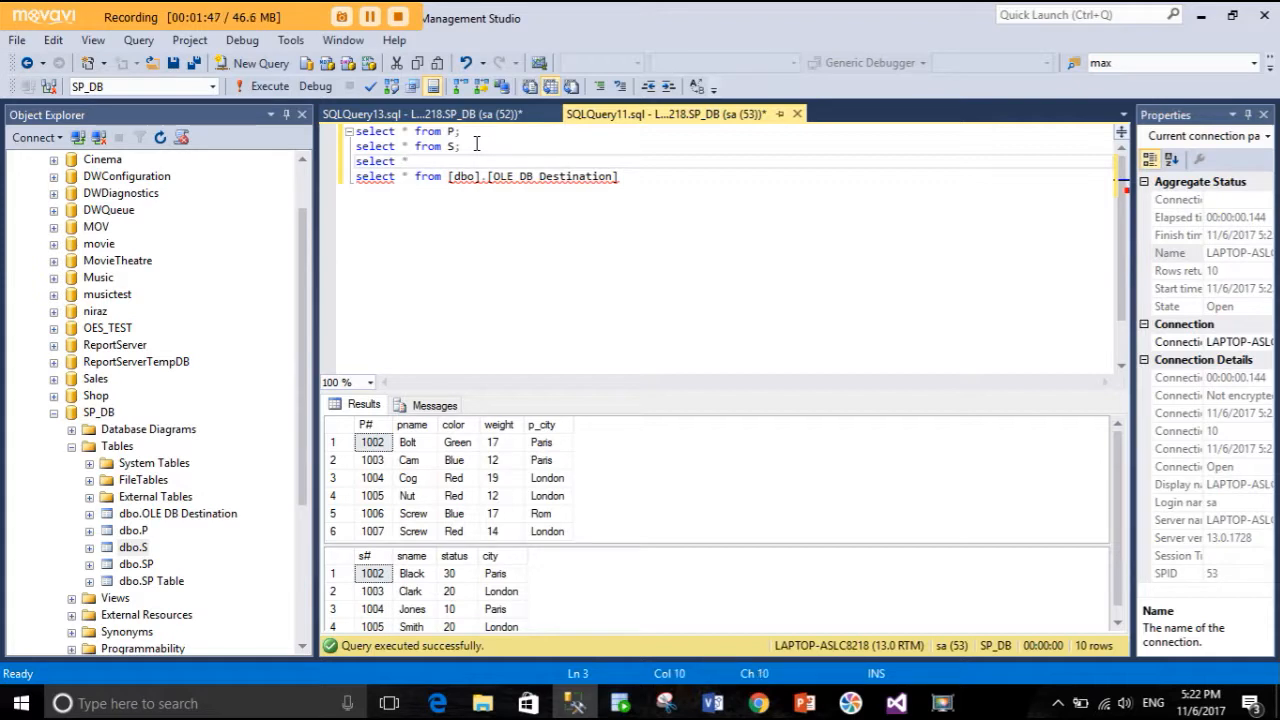
text(from SP;)
drag(468, 161, 346, 164)
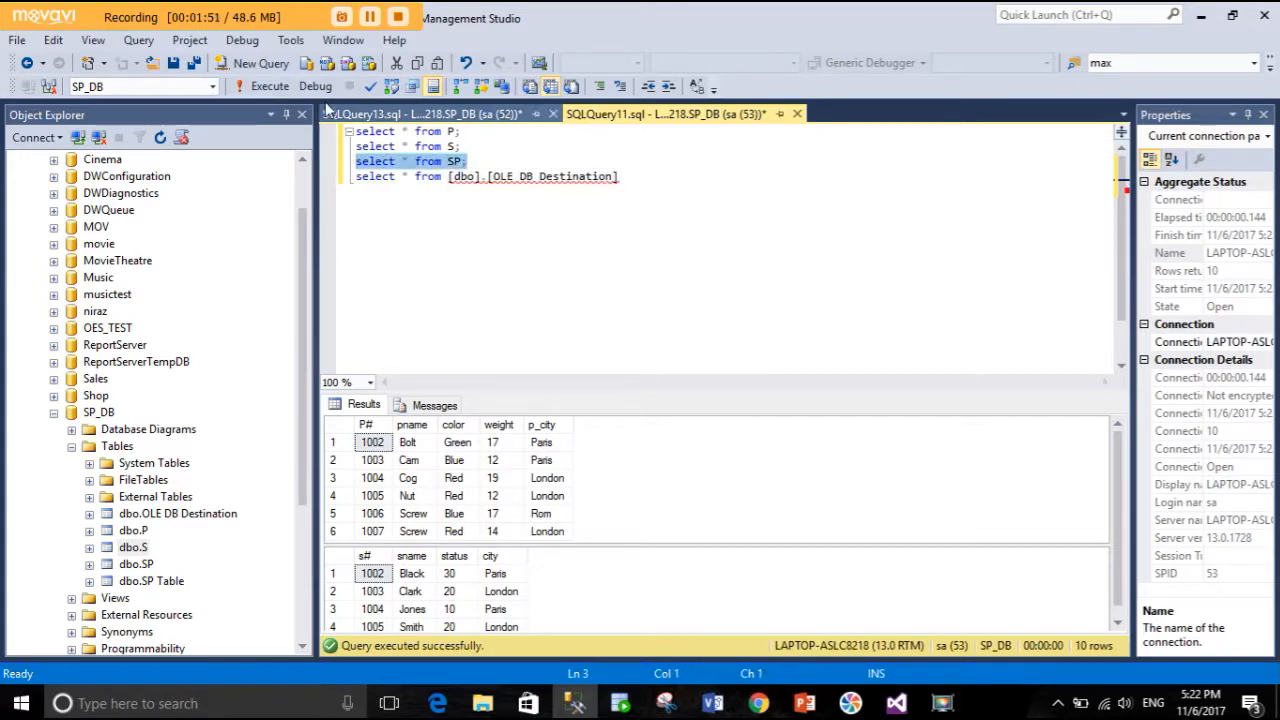
click(277, 88)
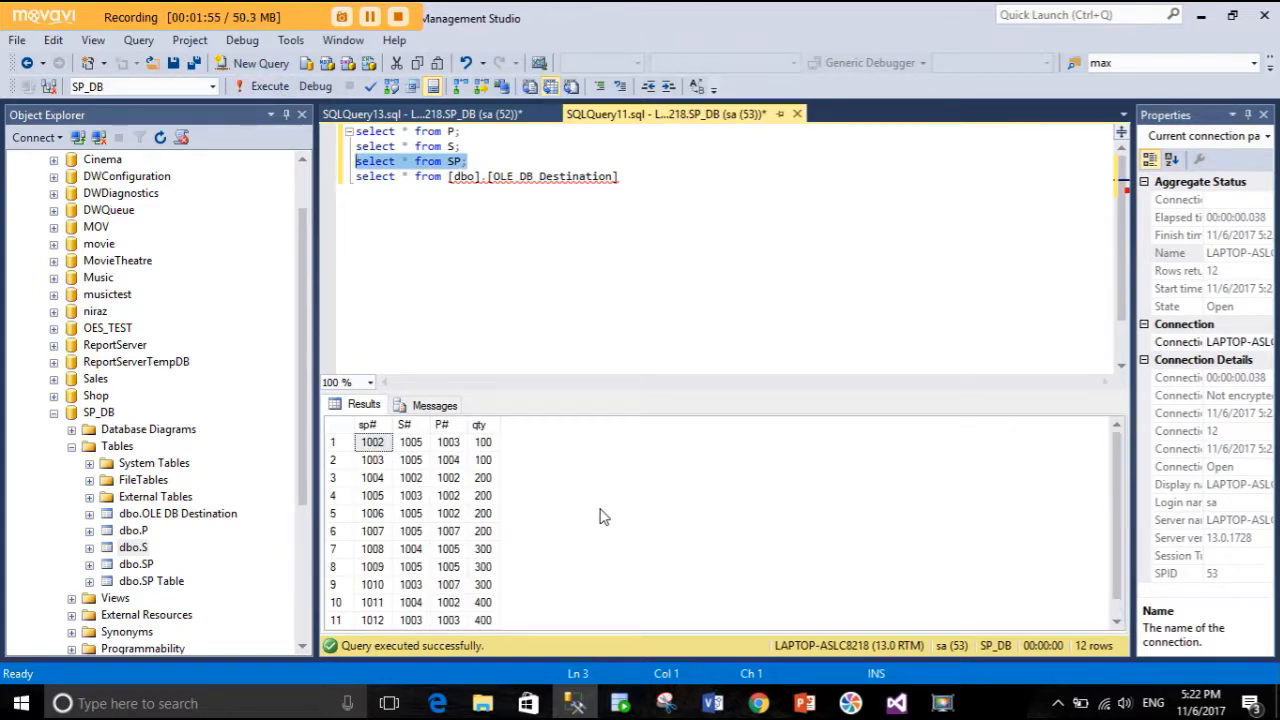
Review the returned SP rows, and switch to Visual Studio to stop debugging the package.
scroll(603, 516, down, 1)
scroll(603, 516, up, 1)
scroll(603, 516, down, 1)
scroll(603, 516, up, 1)
click(912, 708)
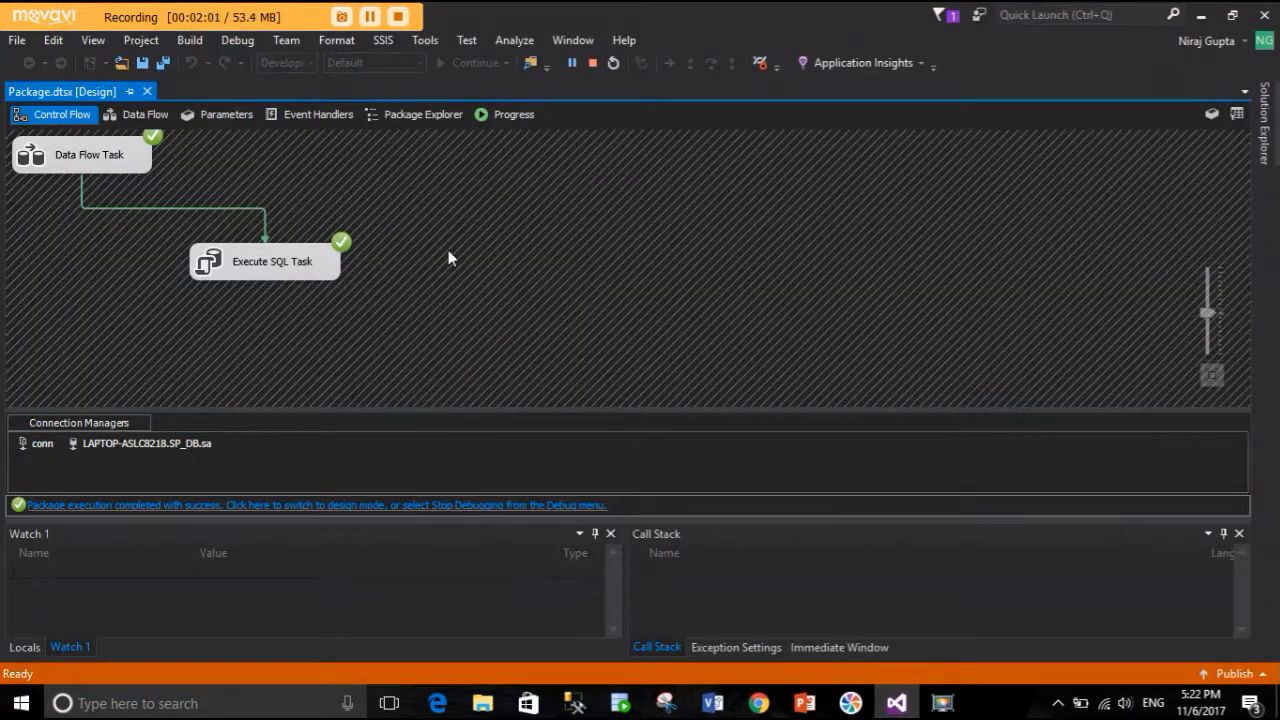
click(592, 63)
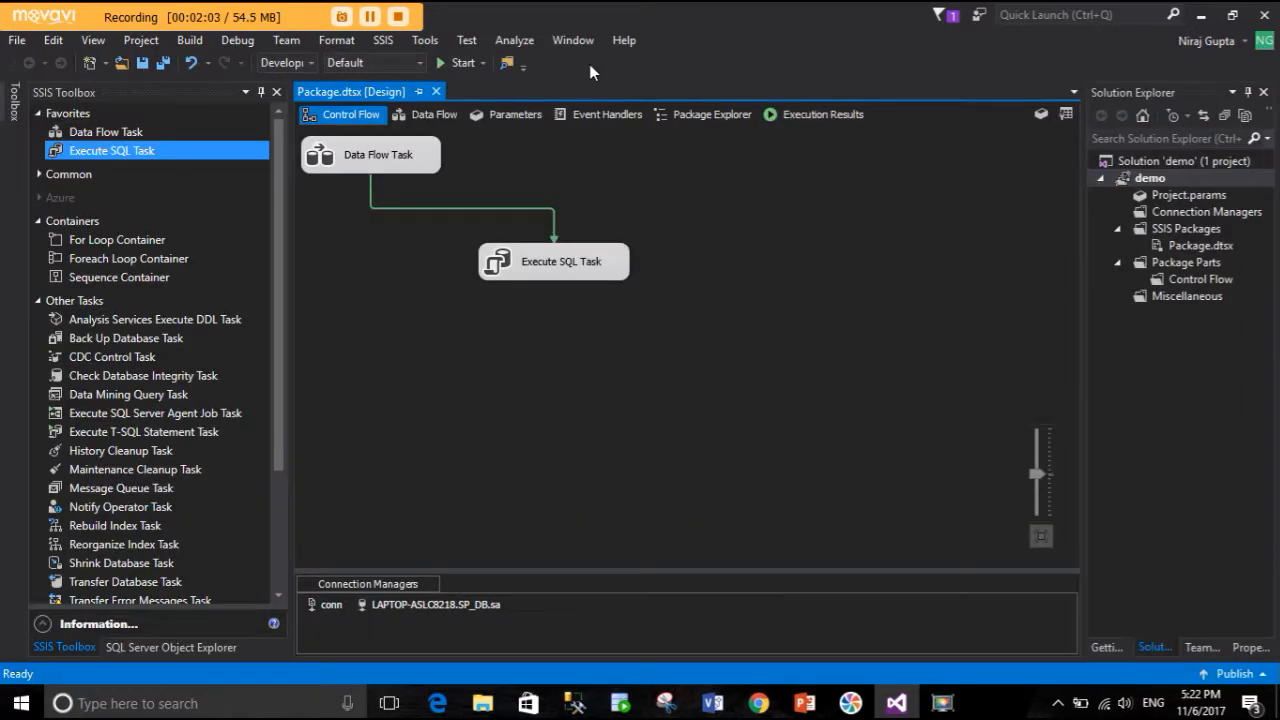